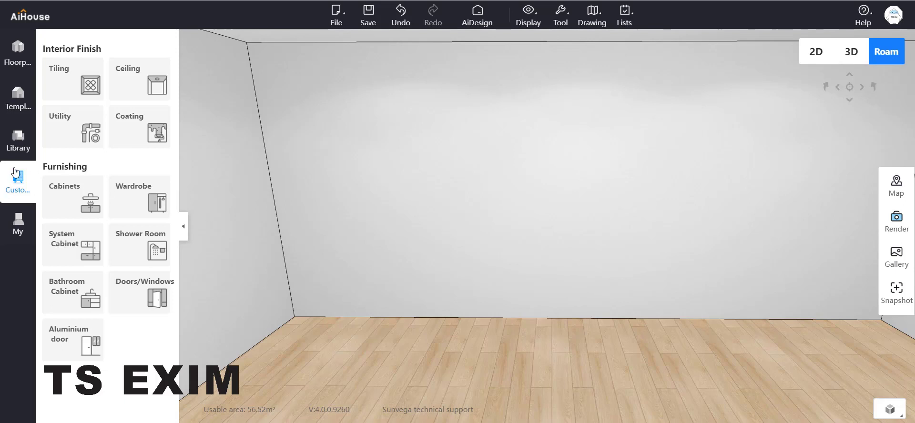
- Place a Universal cabinet None Kickboard from the System Cabinet design library against the room's back wall
click(62, 254)
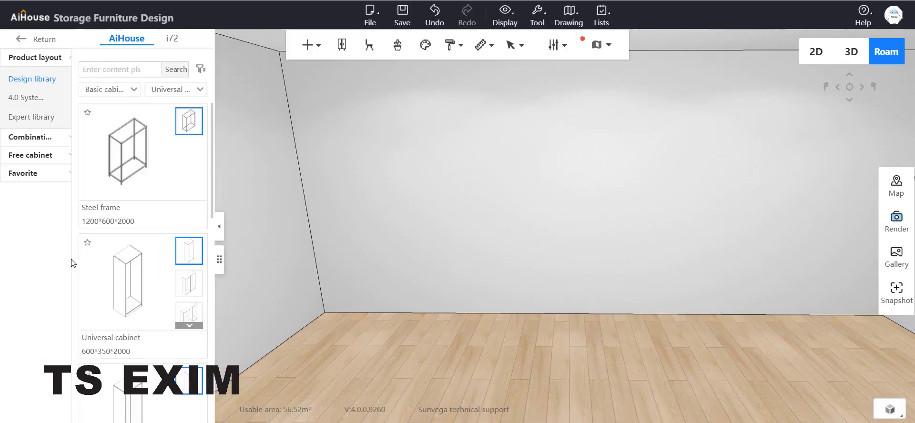
scroll(213, 210, down, 3)
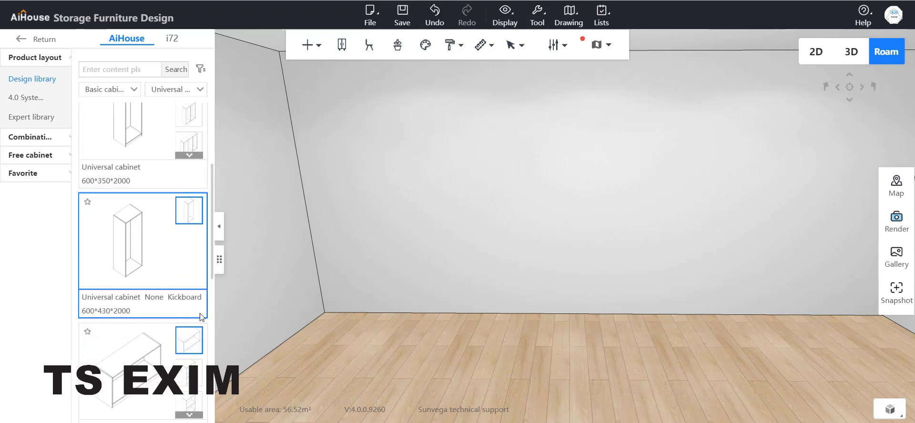
click(542, 278)
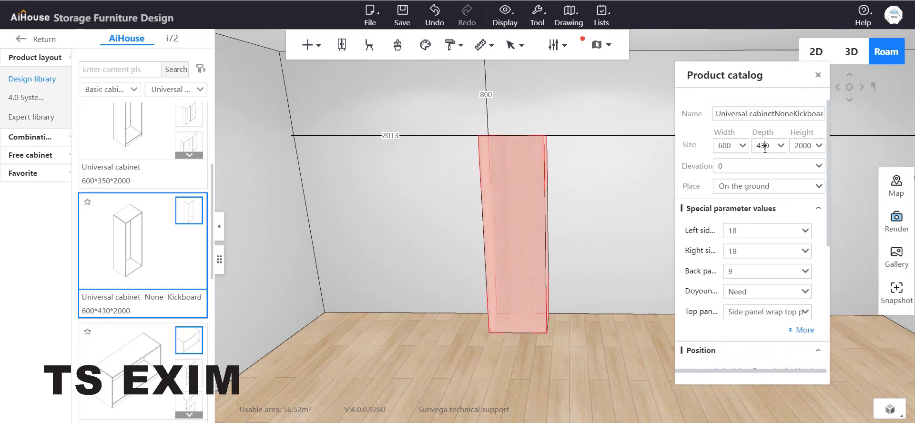
- Set the universal cabinet's depth to 400 and its height to 700
click(765, 147)
click(765, 162)
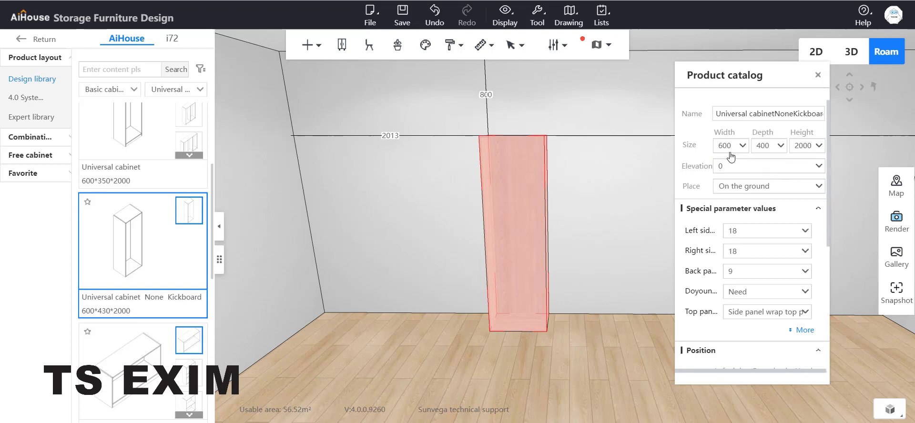
click(806, 147)
key(BackSpace)
key(BackSpace)
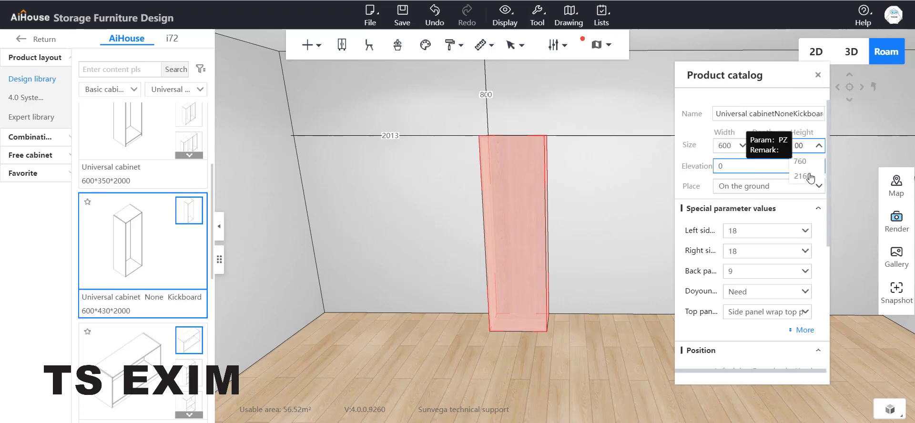
key(Return)
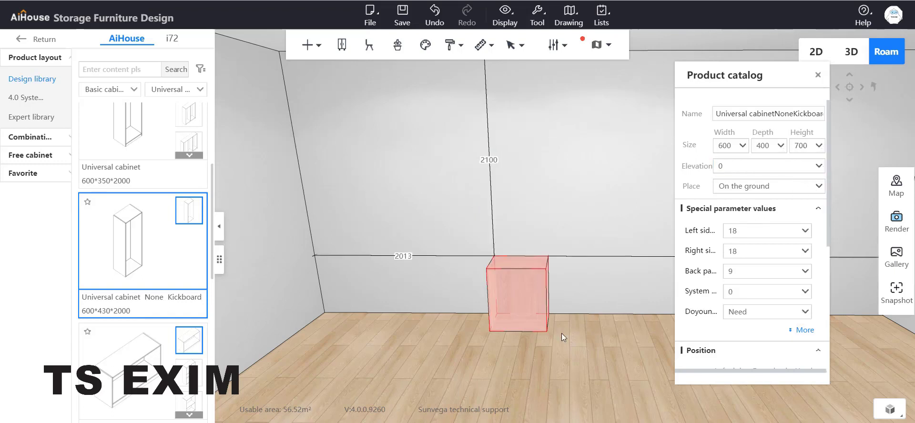
key(BackSpace)
key(BackSpace)
key(Return)
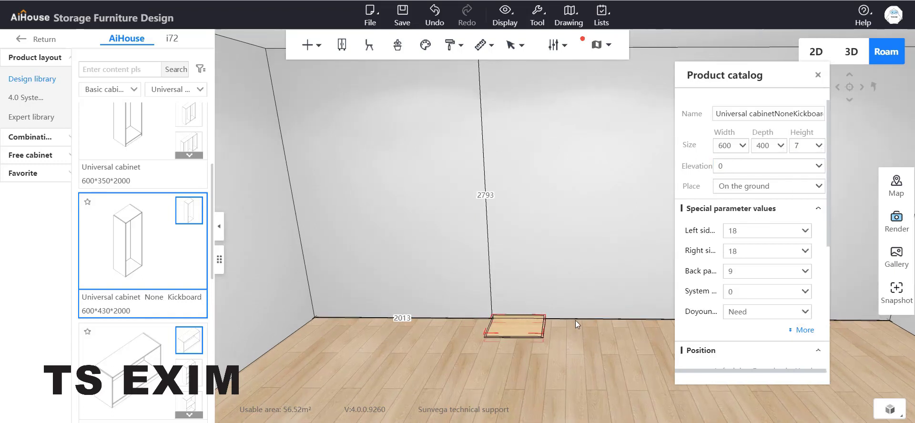
key(ctrl+z)
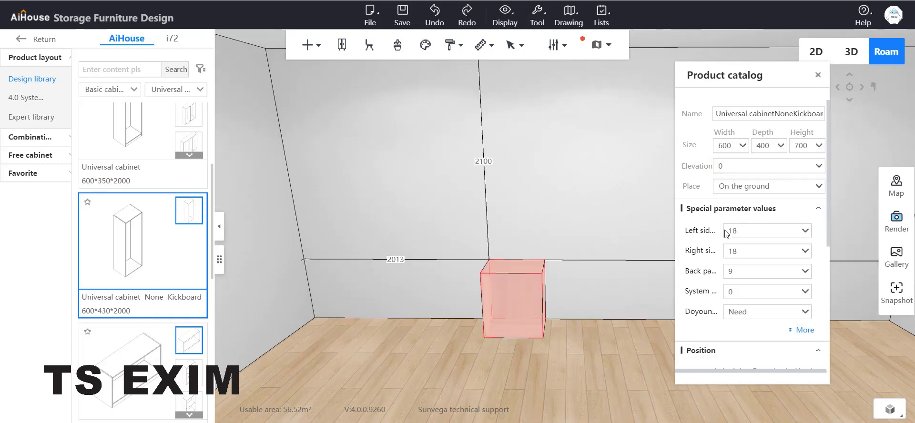
- Place a Steel frame from the design library on the floor to the left of the wooden cabinet
click(818, 75)
scroll(596, 359, up, 3)
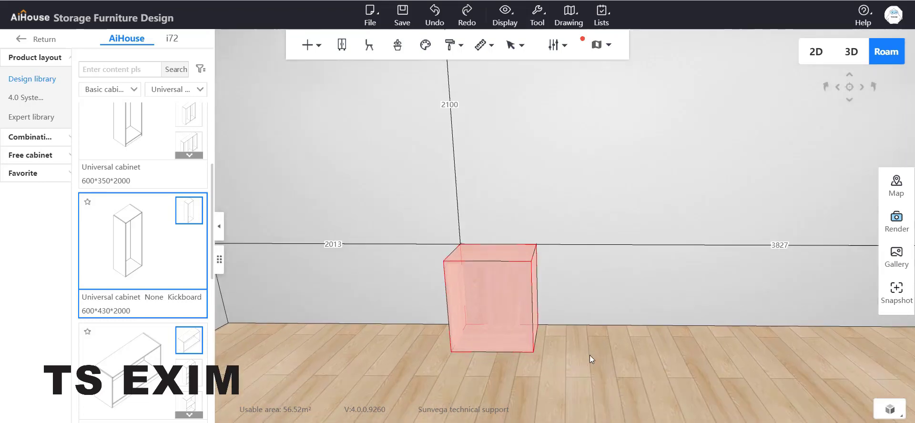
scroll(590, 358, up, 2)
scroll(200, 216, up, 3)
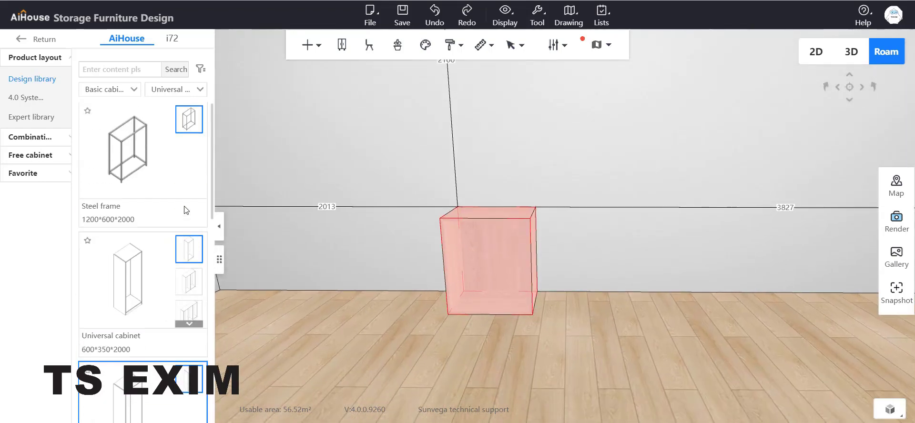
click(136, 160)
click(360, 255)
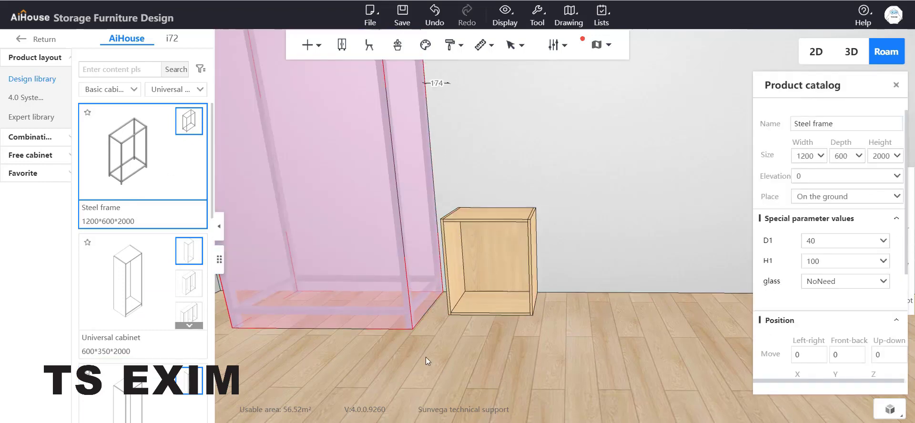
- Set the steel frame's width to 600 and its depth to 400
scroll(423, 354, down, 2)
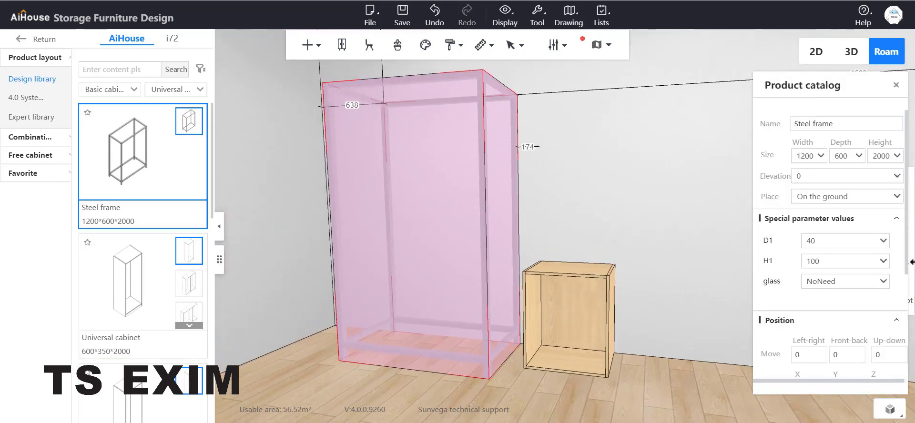
double_click(806, 157)
text(600)
key(Return)
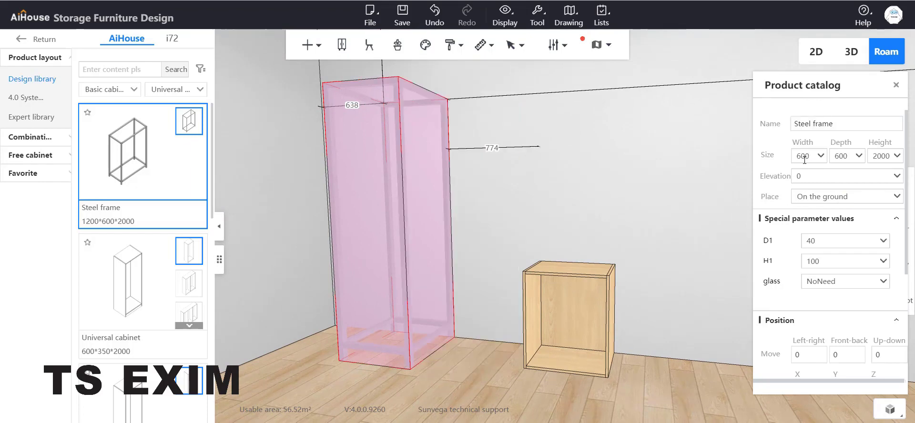
double_click(839, 157)
text(400)
key(Return)
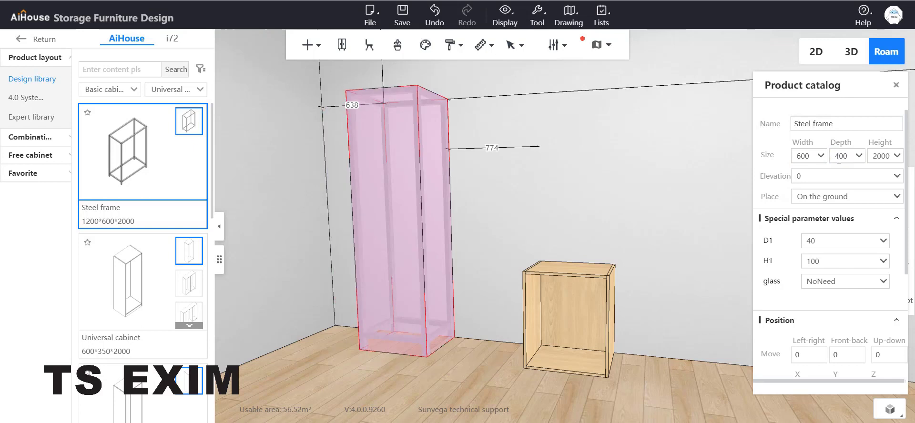
- Set the steel frame's height to 500 and deselect it
click(882, 157)
key(BackSpace)
key(BackSpace)
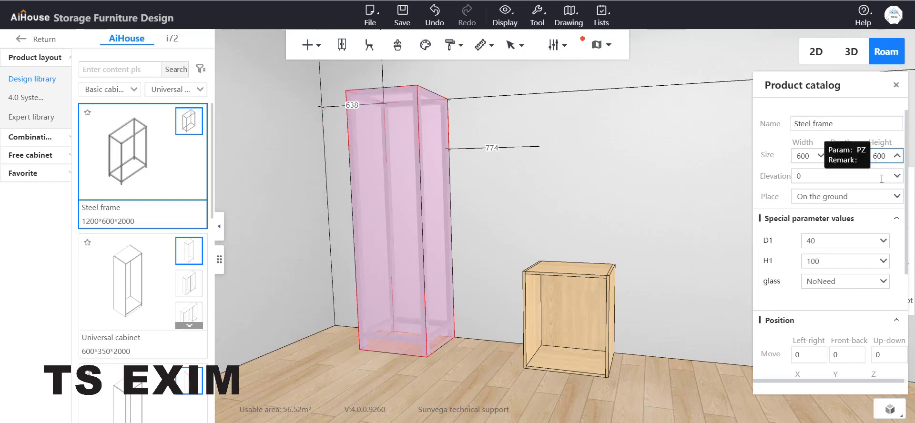
text(6)
key(Return)
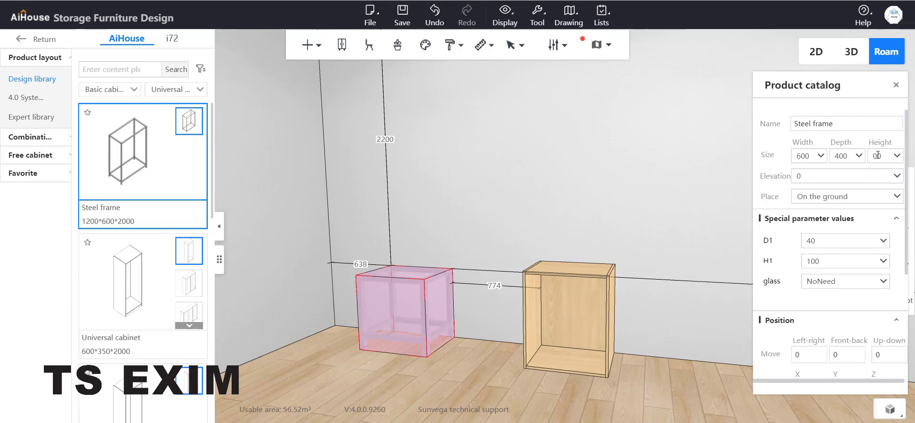
text(5)
key(Return)
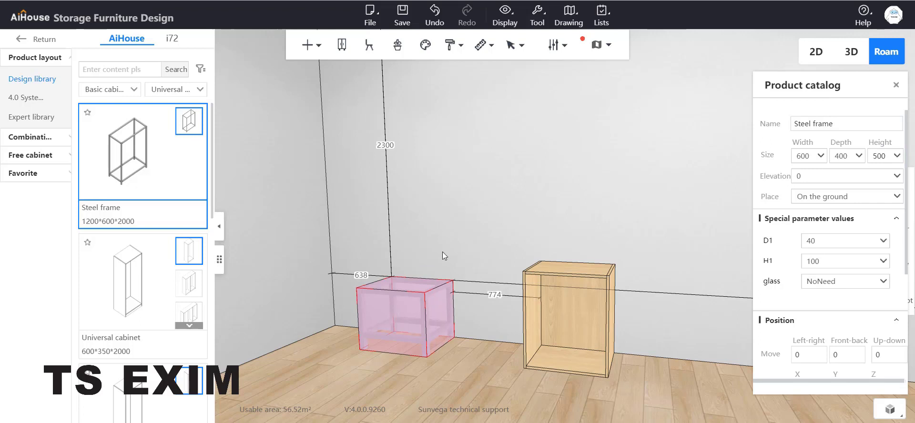
click(454, 224)
right_click(459, 207)
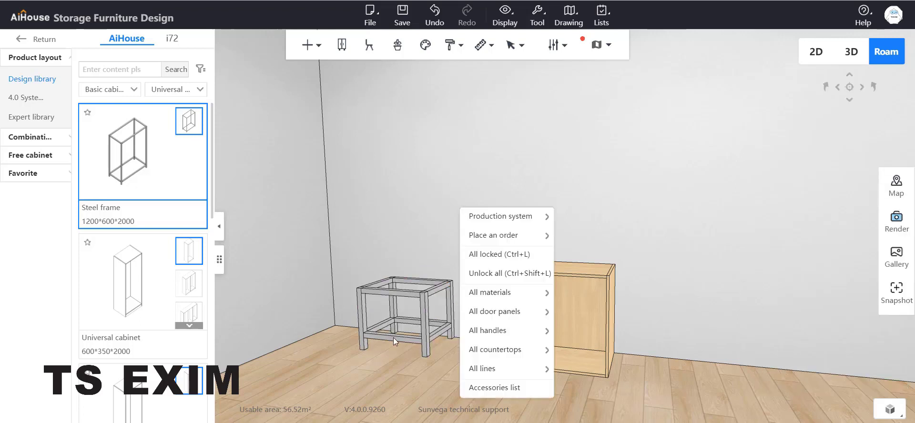
click(404, 230)
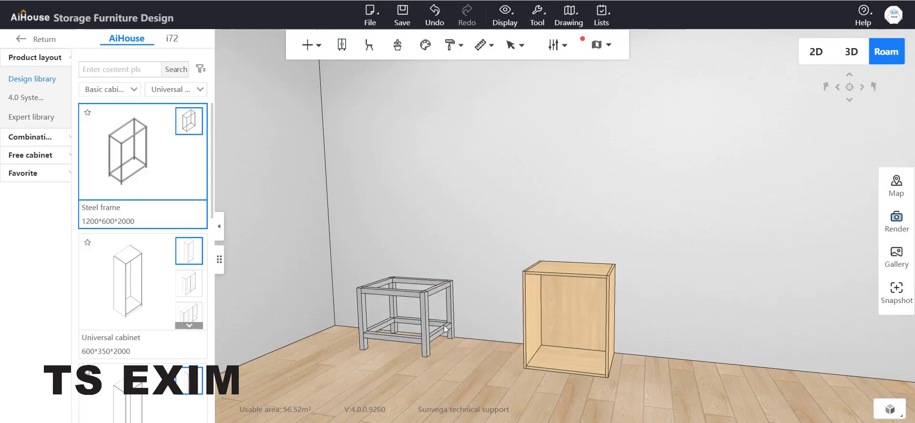
- Set the steel frame's D1 parameter to 10 and its H1 parameter to 0
click(432, 291)
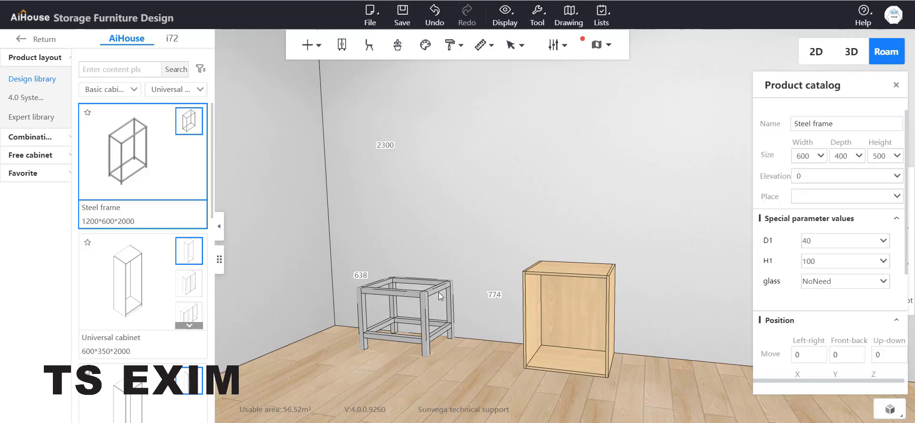
double_click(814, 246)
text(10)
key(Return)
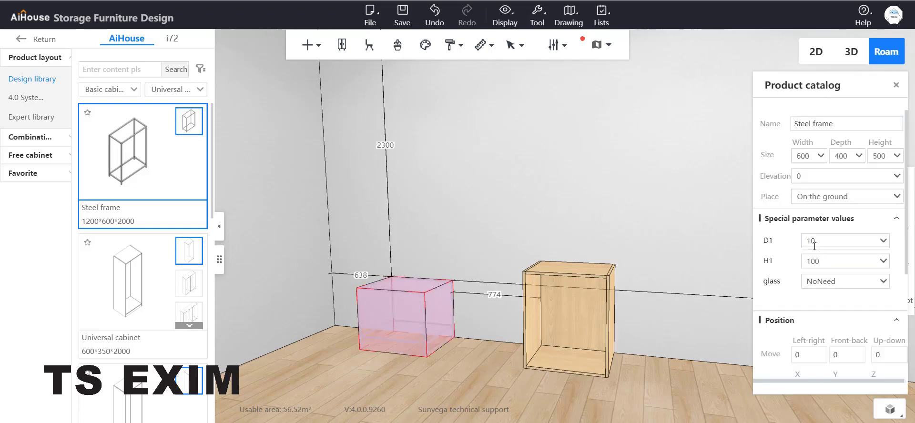
double_click(817, 262)
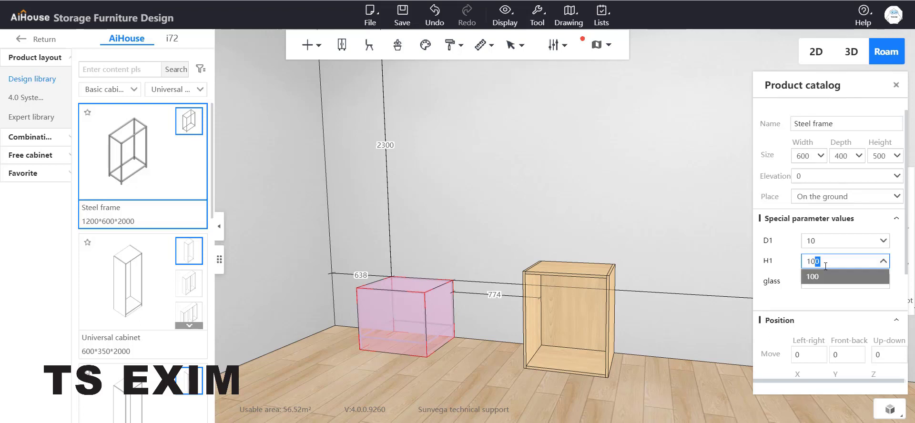
text(1)
key(Return)
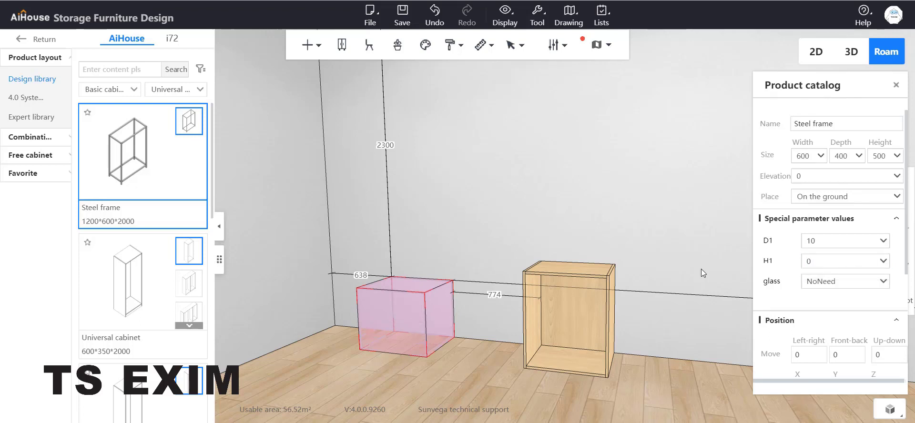
click(481, 223)
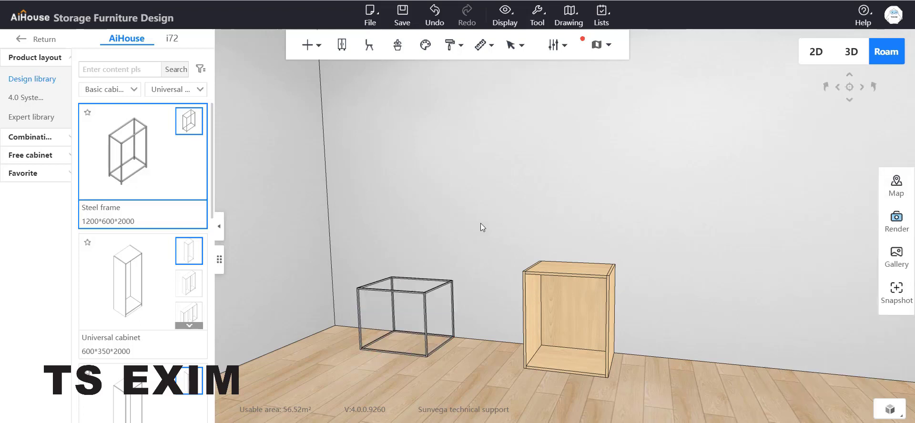
right_click(481, 223)
click(450, 211)
- Copy the wooden cabinet so the duplicate stands directly against its right side
right_drag(450, 210, 491, 217)
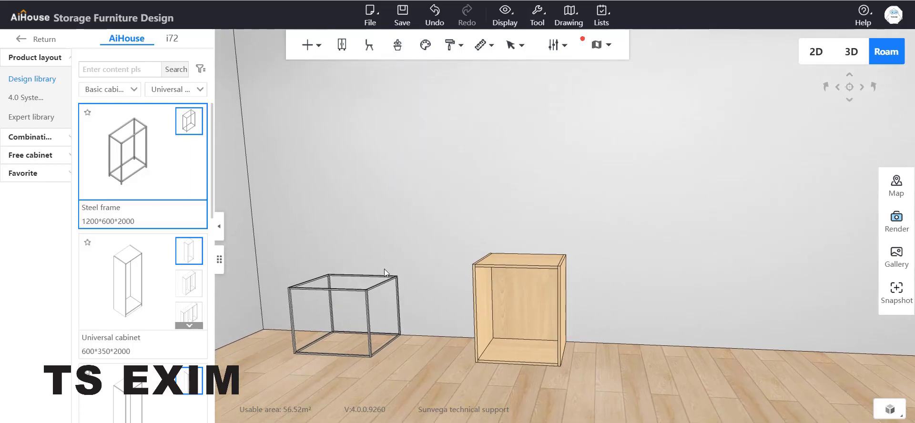
scroll(419, 317, down, 3)
right_drag(428, 297, 449, 327)
scroll(446, 333, down, 2)
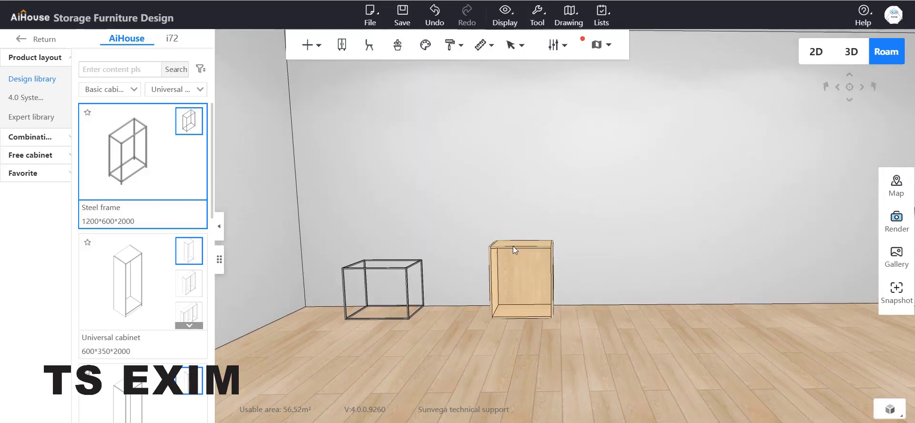
click(529, 268)
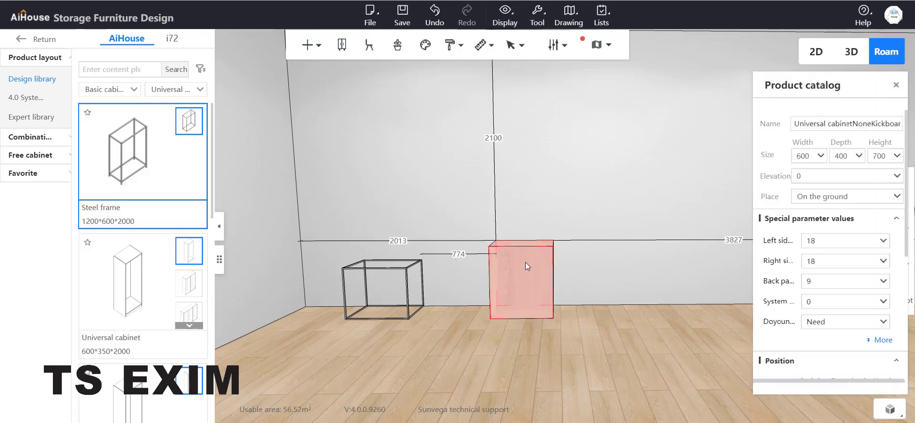
right_click(522, 257)
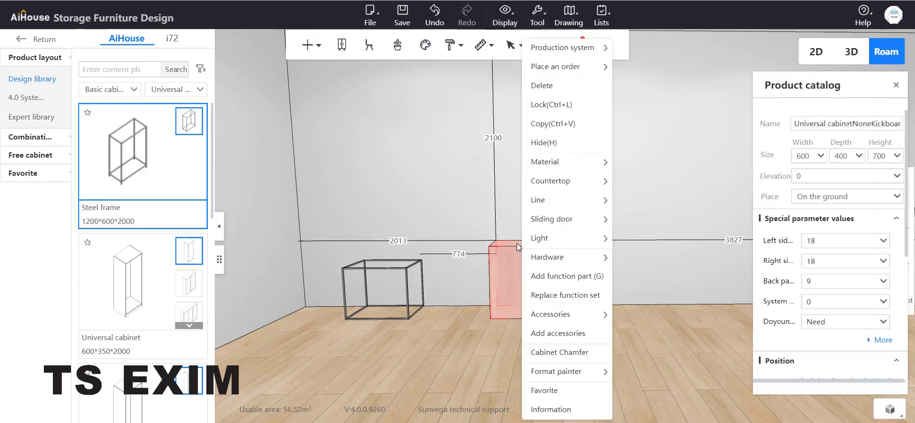
click(585, 133)
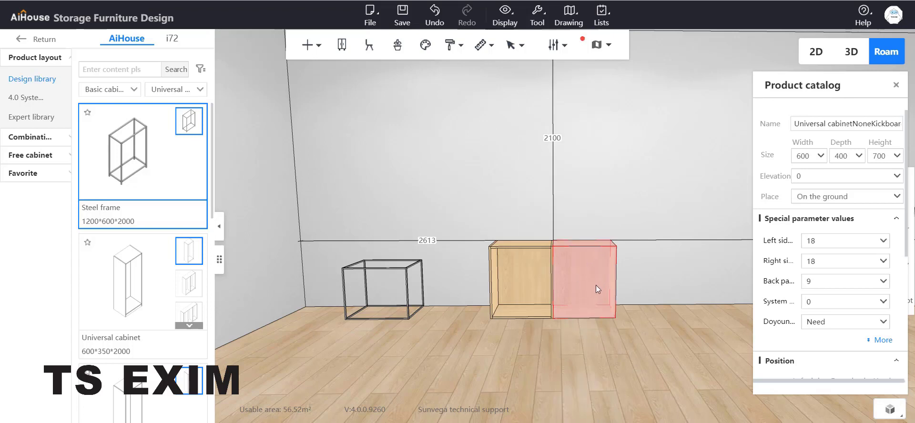
- Set the copied cabinet's height to 1000
click(879, 157)
key(BackSpace)
text(1)
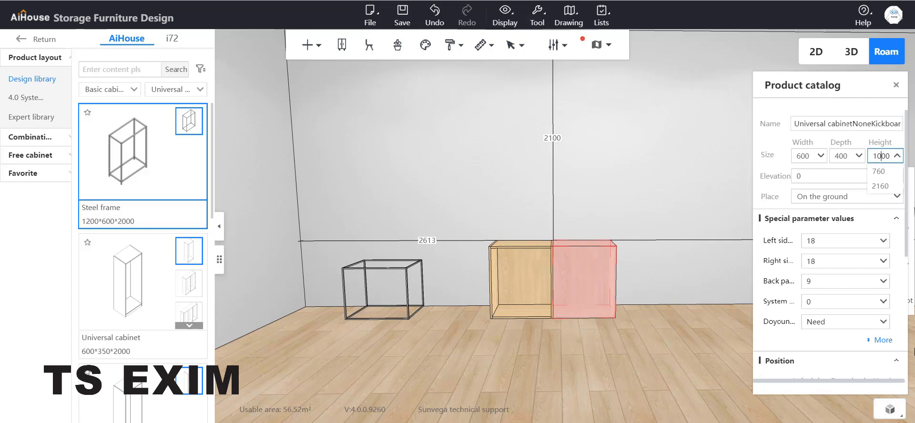
text(0)
key(Return)
click(690, 233)
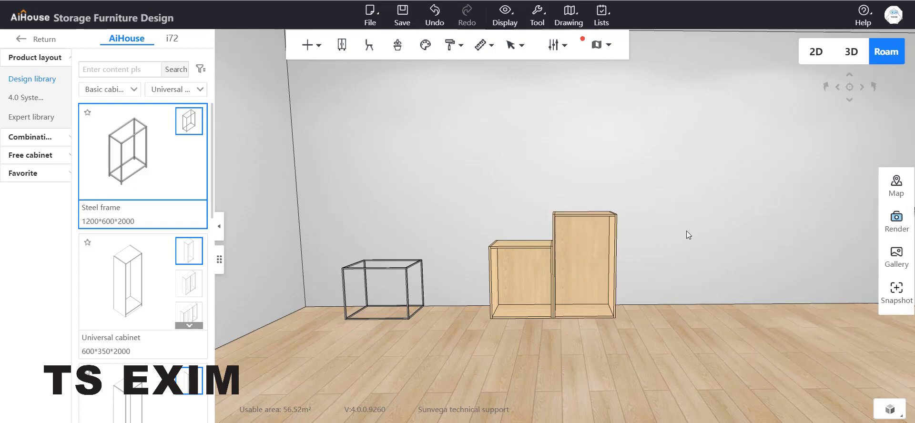
- Move the steel frame onto the lower cabinet with Point capture, snapping its lower front-right corner to the cabinet's upper front-right corner
scroll(683, 258, up, 2)
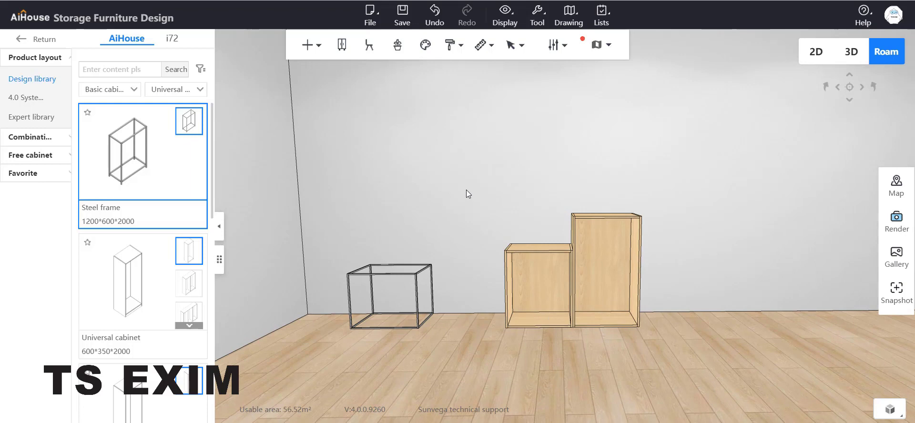
key(c)
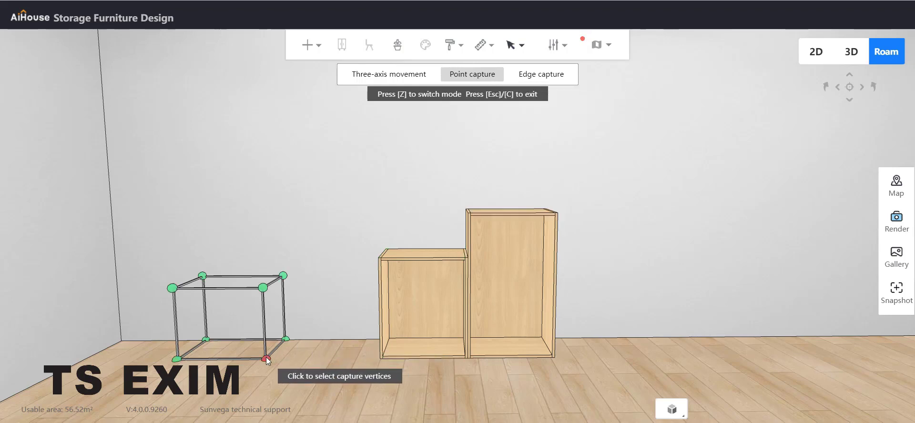
click(266, 359)
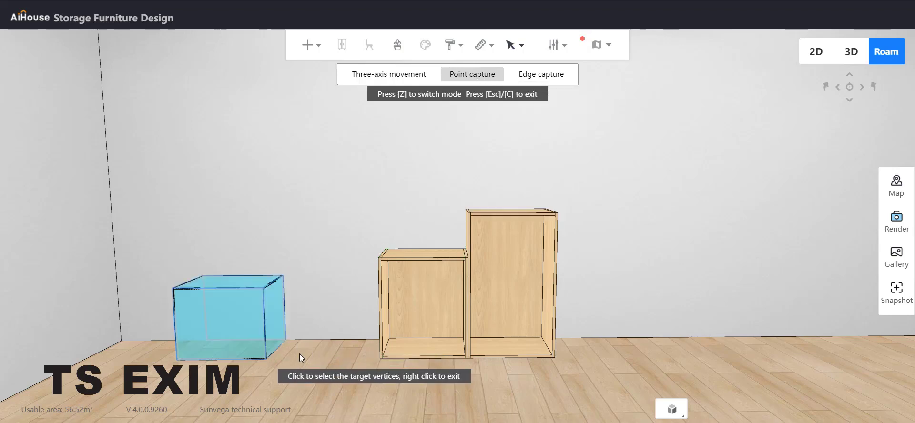
click(468, 258)
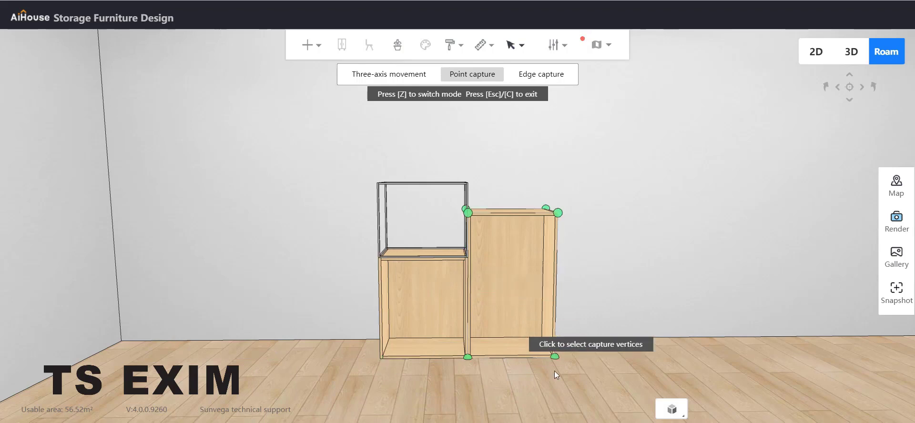
- Place the taller cabinet on the steel frame with Point capture, snapping its lower front-left corner to the frame's upper front-left corner
click(469, 358)
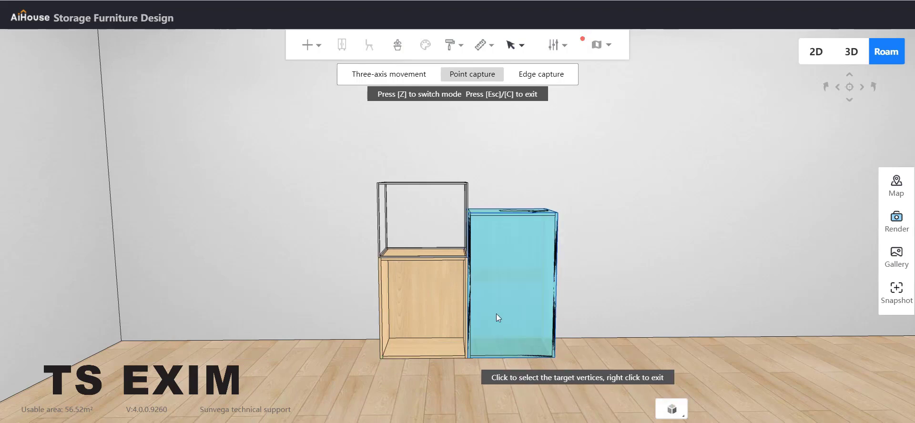
click(378, 184)
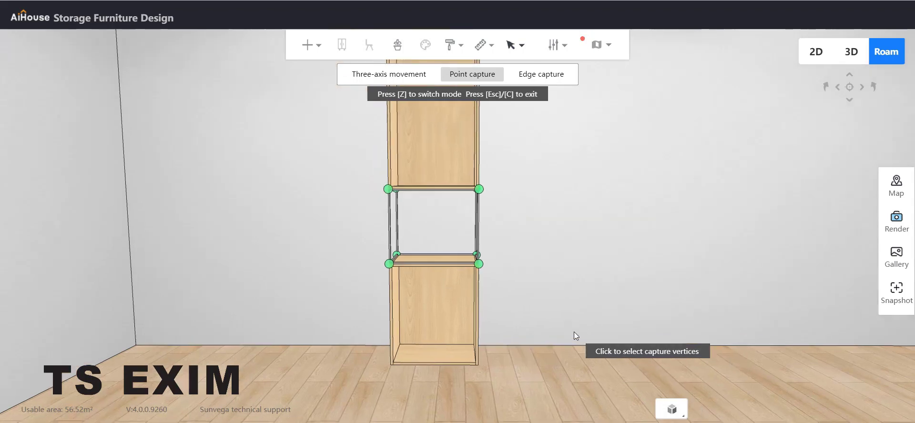
scroll(574, 335, down, 4)
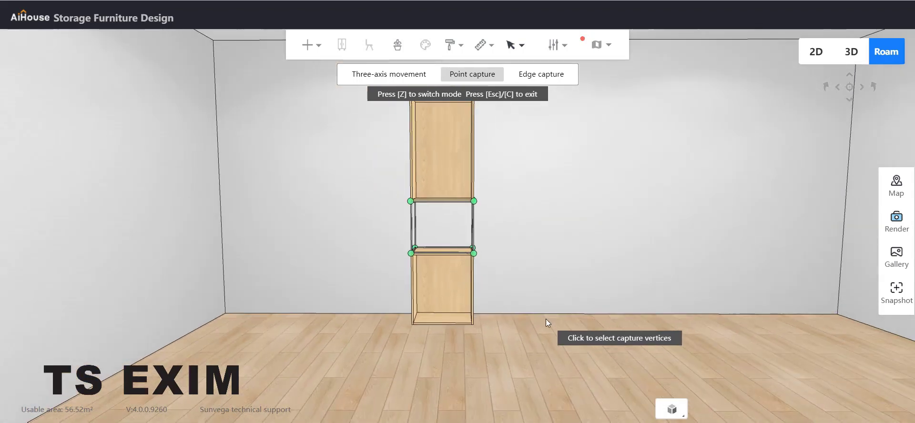
key(Escape)
- Set the steel frame's glass parameter to Need
scroll(484, 258, up, 4)
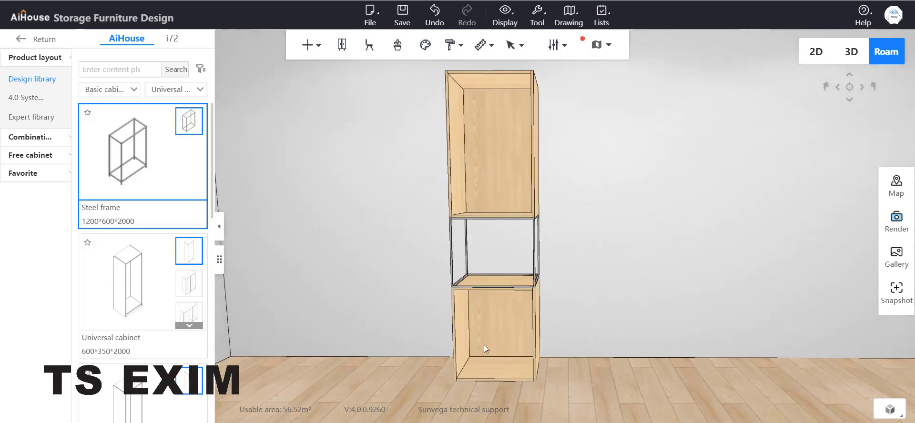
drag(629, 268, 621, 242)
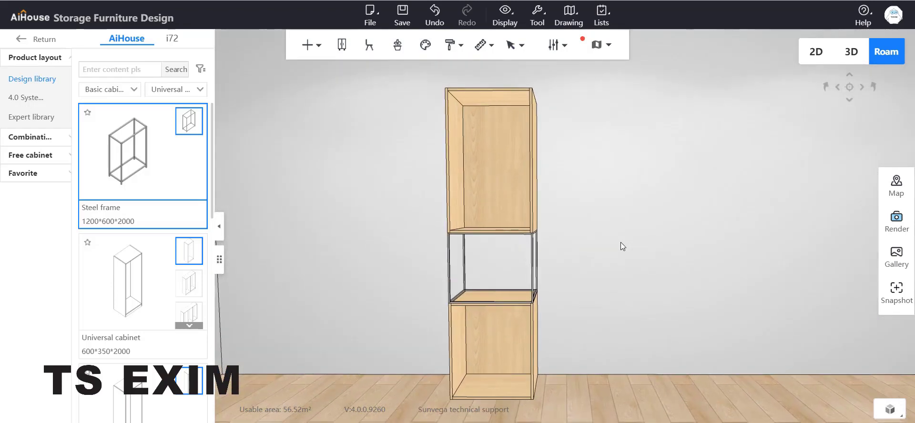
click(449, 241)
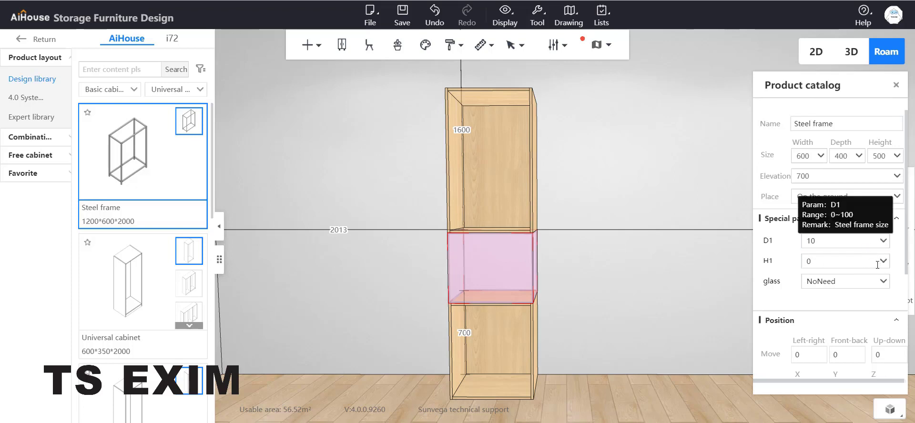
click(877, 282)
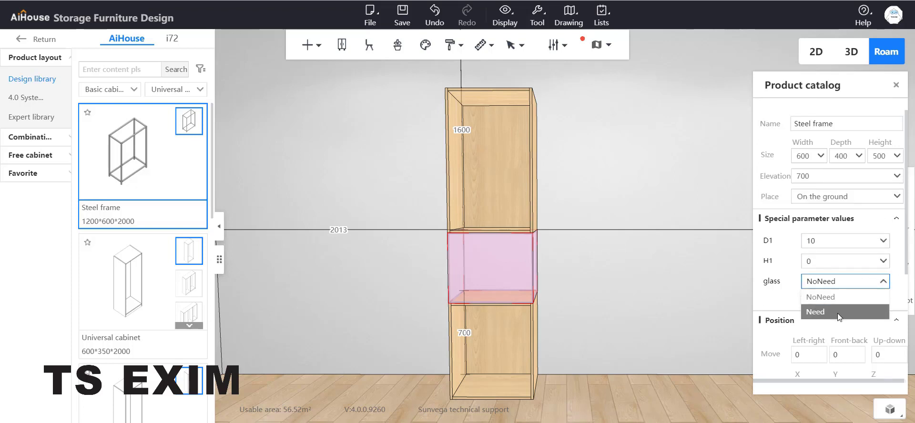
click(837, 312)
click(576, 312)
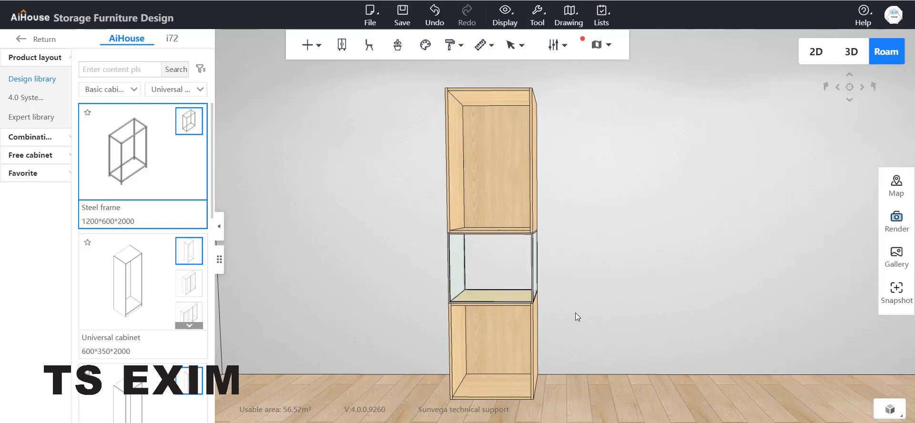
- Install a single swing door panel with Full-overlay on the upper cabinet's opening
scroll(576, 313, up, 3)
drag(585, 282, 485, 289)
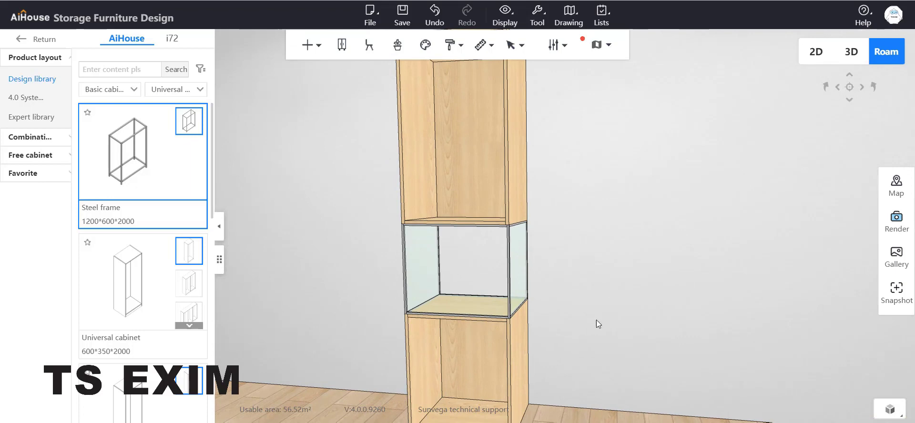
scroll(597, 320, down, 3)
drag(611, 313, 629, 303)
drag(622, 267, 623, 273)
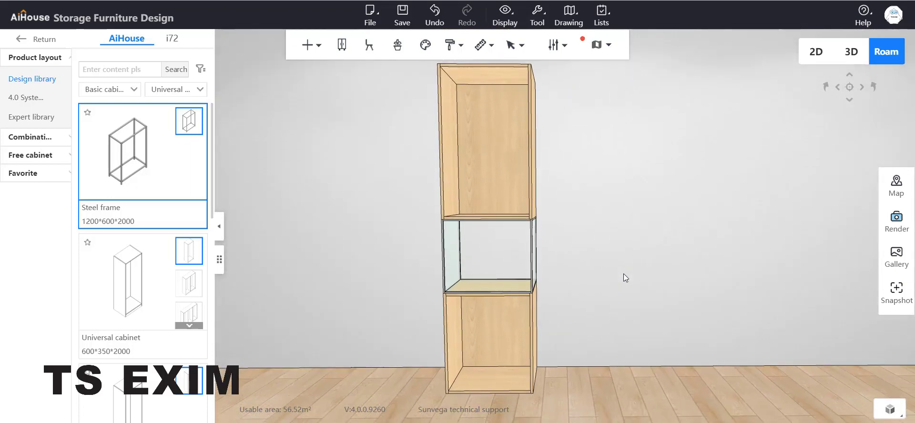
click(306, 48)
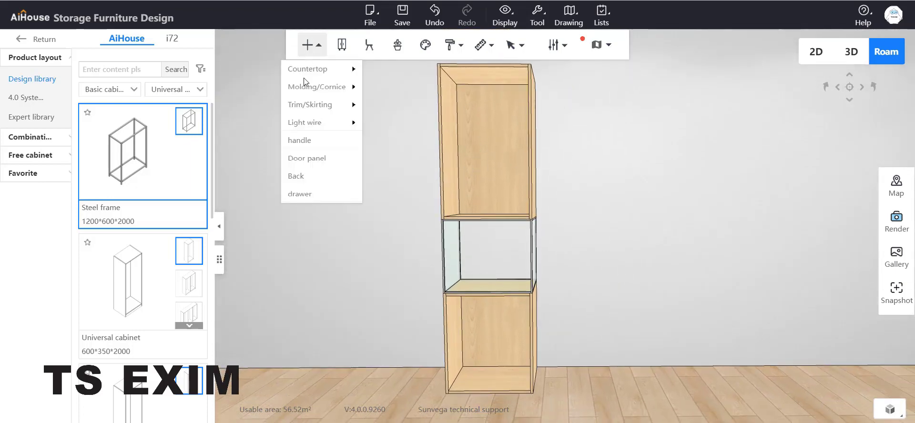
click(343, 159)
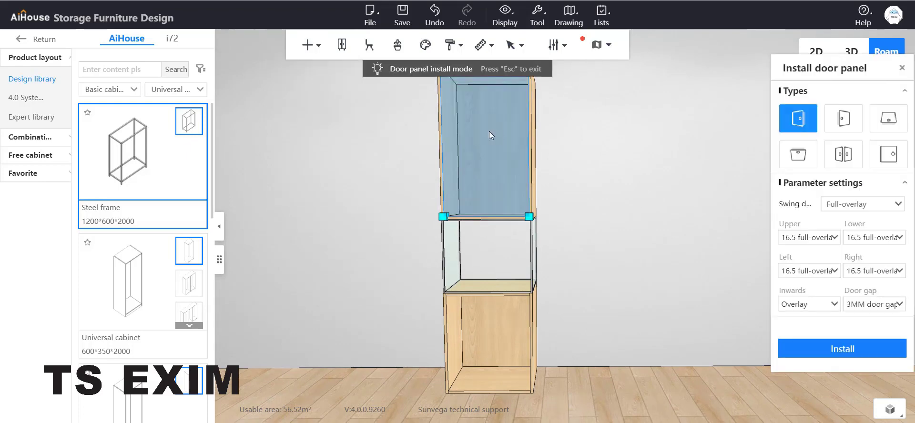
click(826, 125)
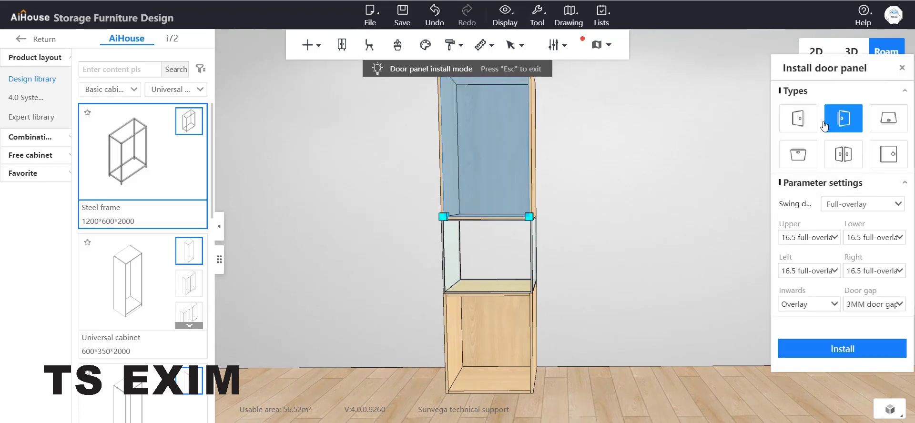
click(800, 120)
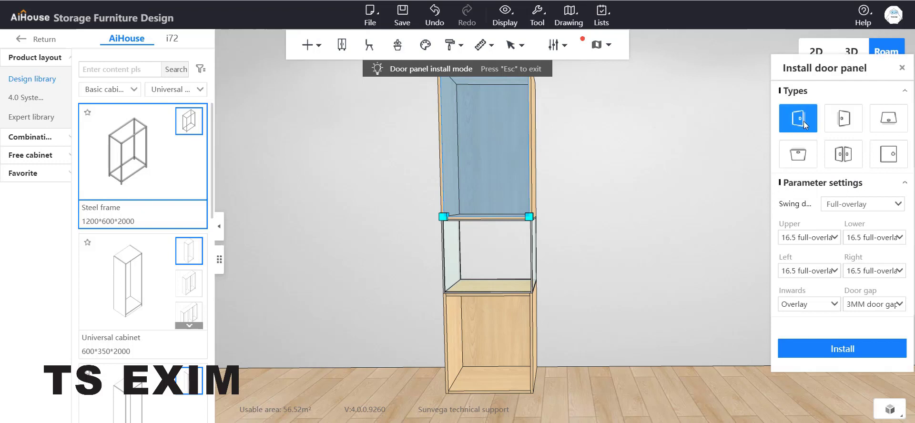
click(880, 208)
click(872, 210)
click(850, 350)
- Install the same Full-overlay swing door panel on the lower cabinet's opening and leave door panel install mode
scroll(590, 260, down, 2)
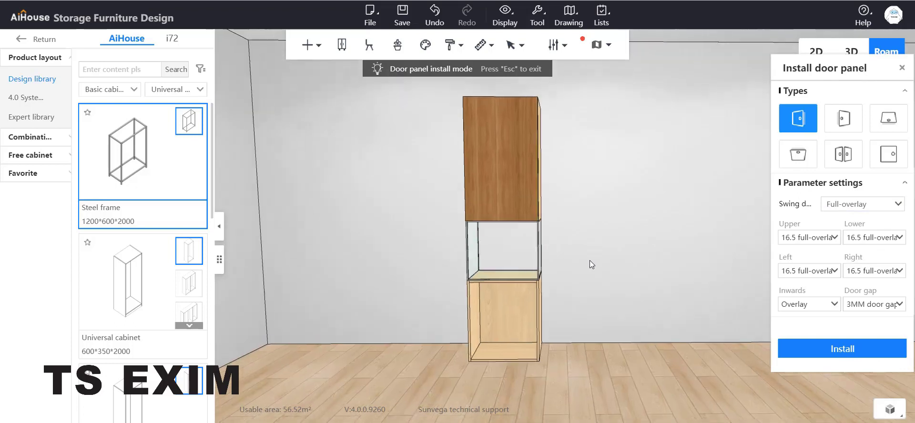
click(522, 314)
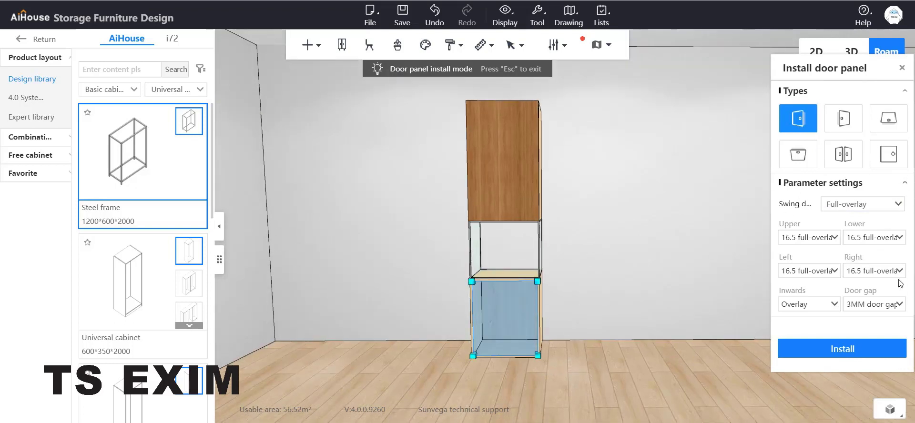
click(846, 351)
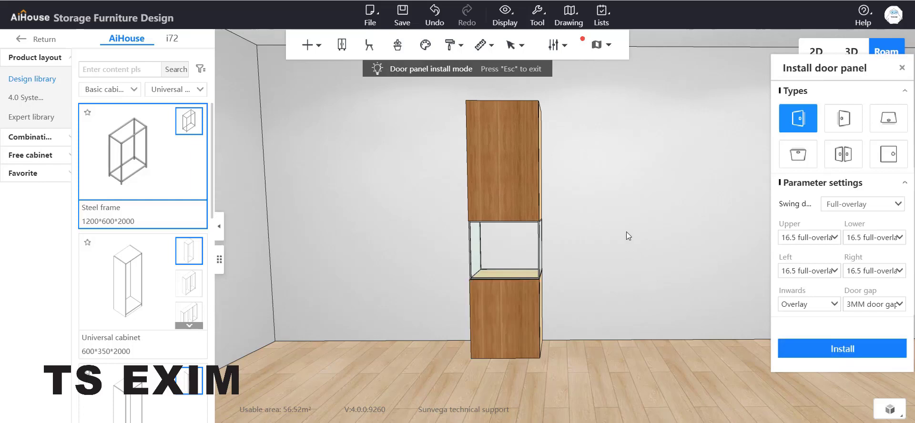
key(Escape)
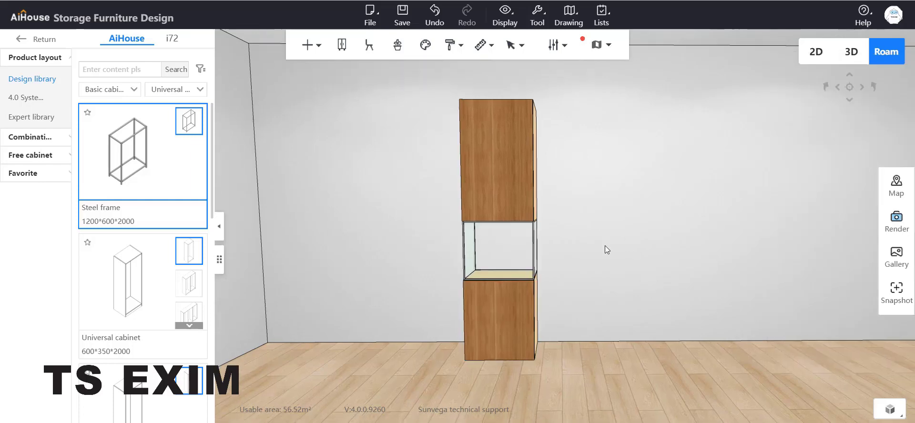
- Apply the Glossy white material from the Glossy lacquered category to all doors
scroll(605, 245, up, 3)
scroll(601, 256, up, 3)
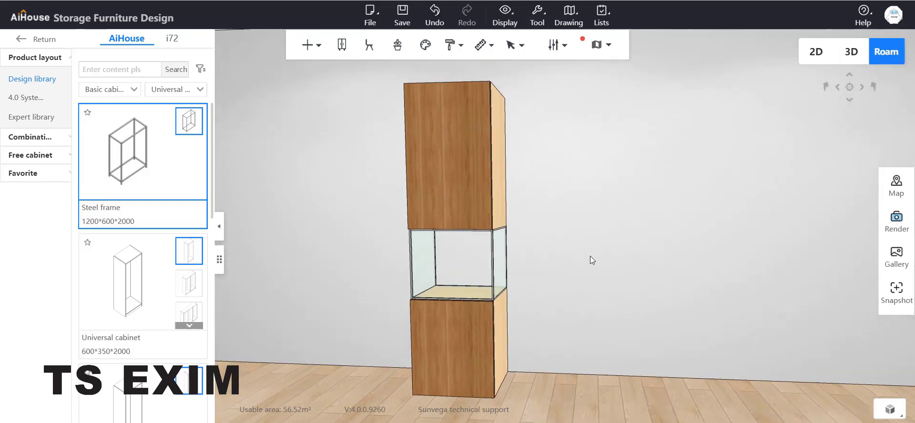
right_click(577, 172)
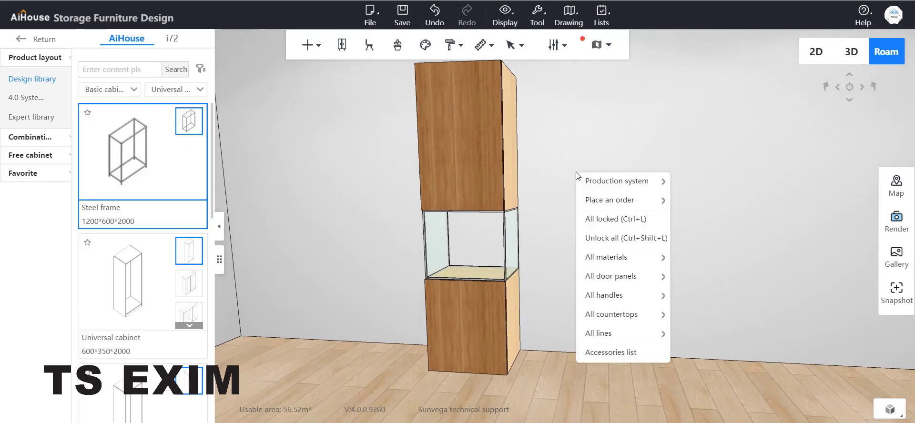
mouse_move(660, 188)
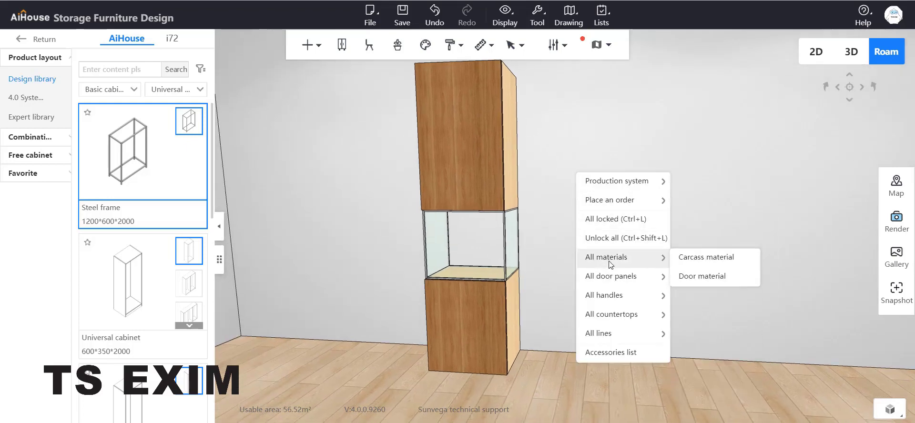
click(706, 277)
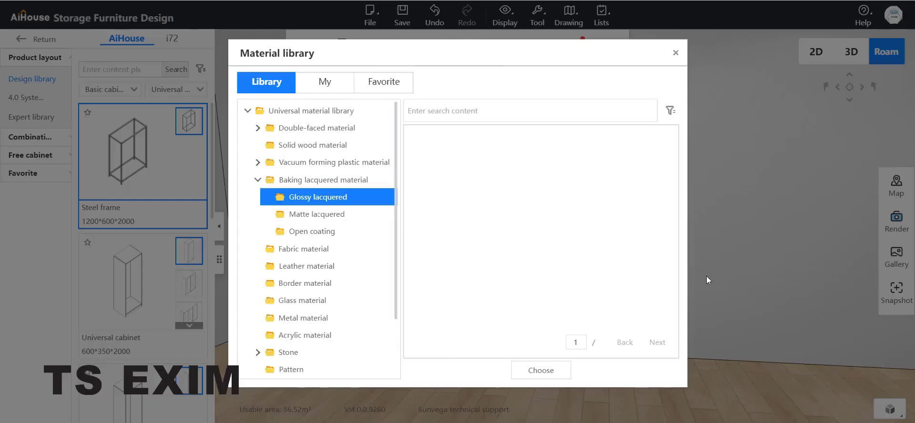
click(305, 179)
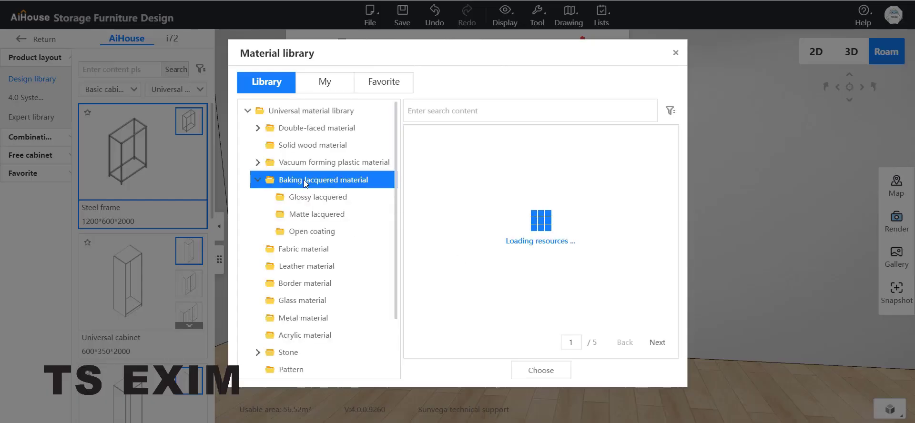
click(365, 195)
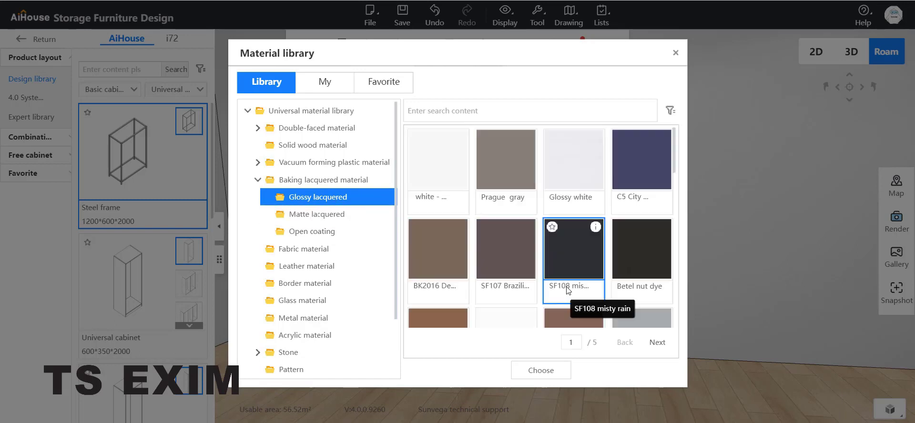
double_click(576, 167)
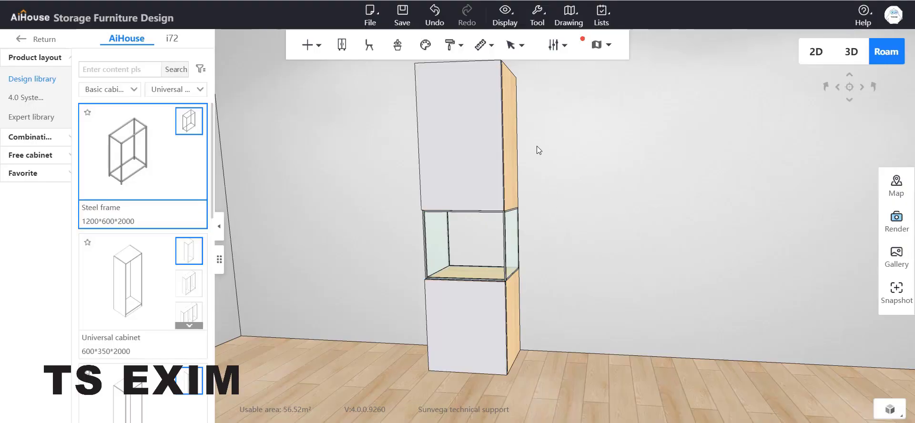
- Apply the Glossy white material to the carcasses of all cabinets
right_click(563, 133)
mouse_move(615, 220)
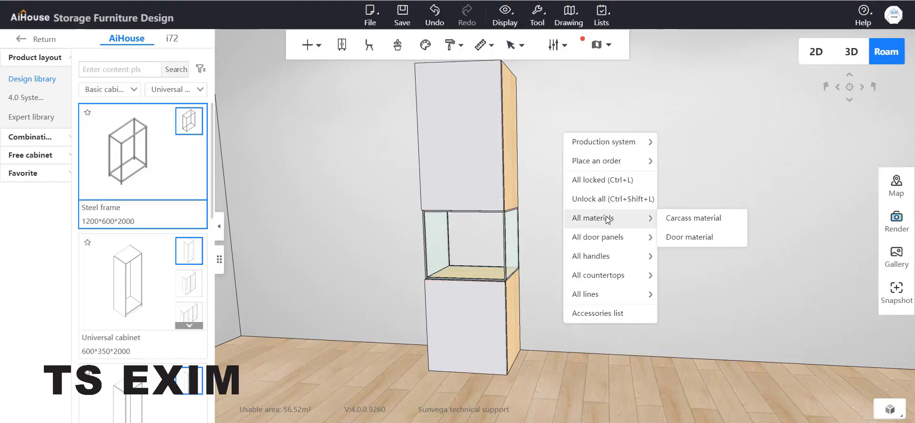
click(726, 223)
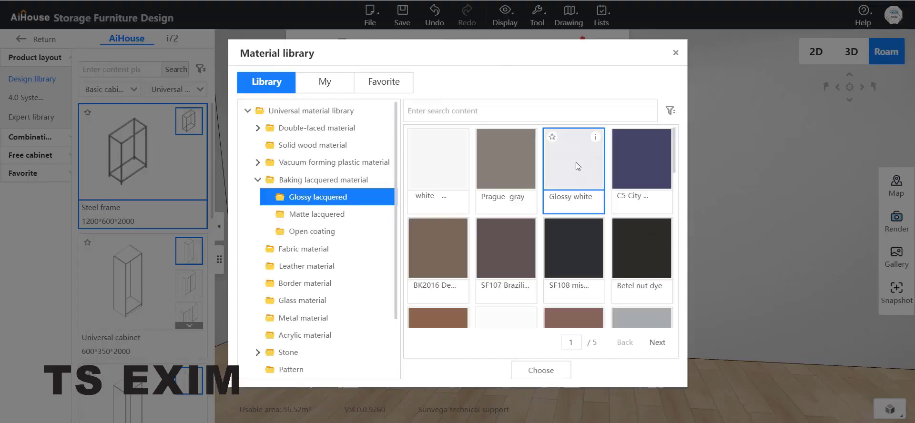
click(578, 166)
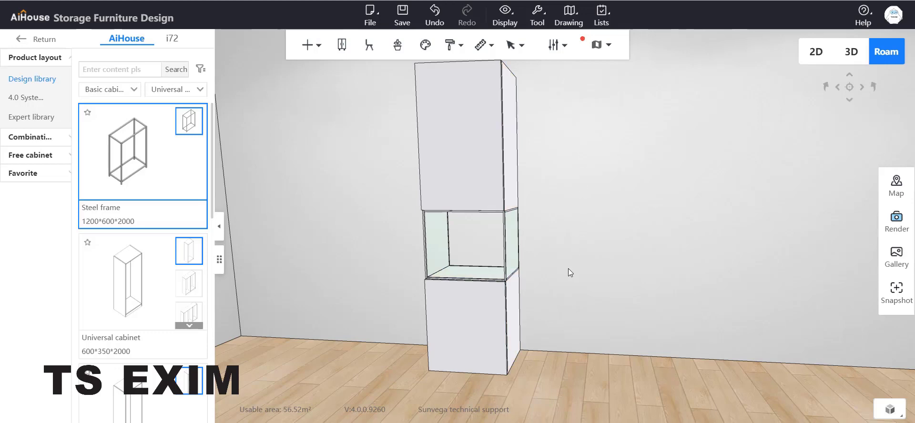
- Add a Glass backplane function part from Panel class, Glass panel, to the steel frame's opening
scroll(575, 270, down, 1)
scroll(568, 310, up, 4)
scroll(565, 312, down, 2)
middle_drag(566, 312, 588, 320)
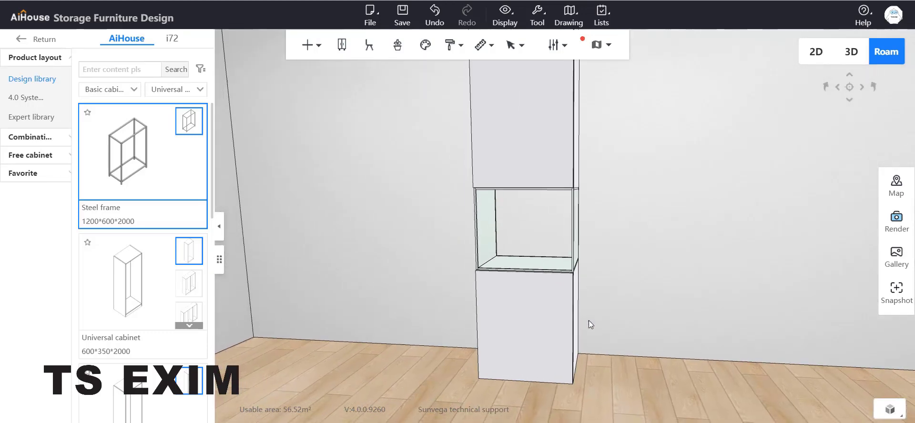
scroll(600, 334, up, 5)
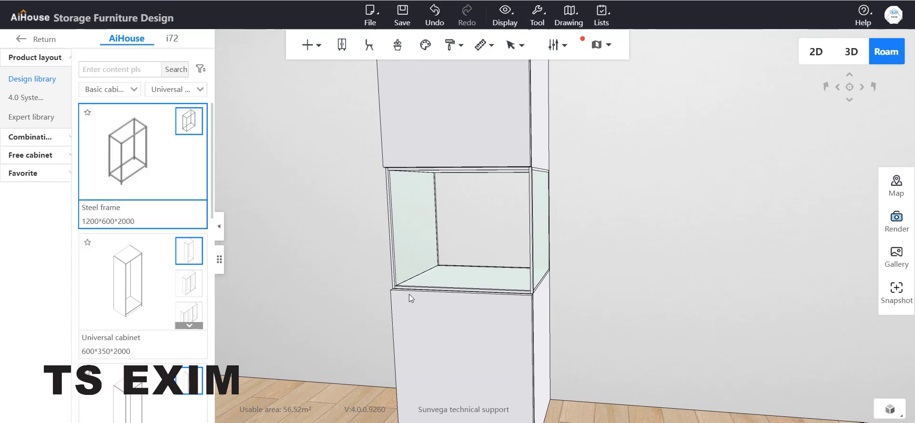
click(390, 222)
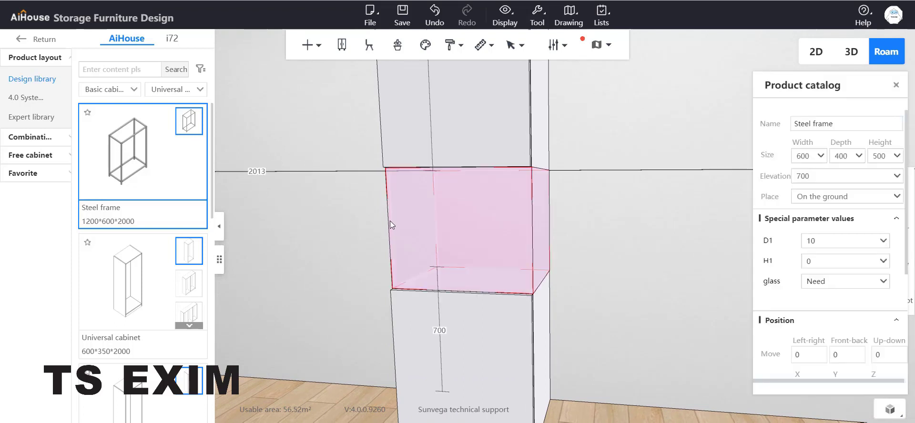
right_click(390, 219)
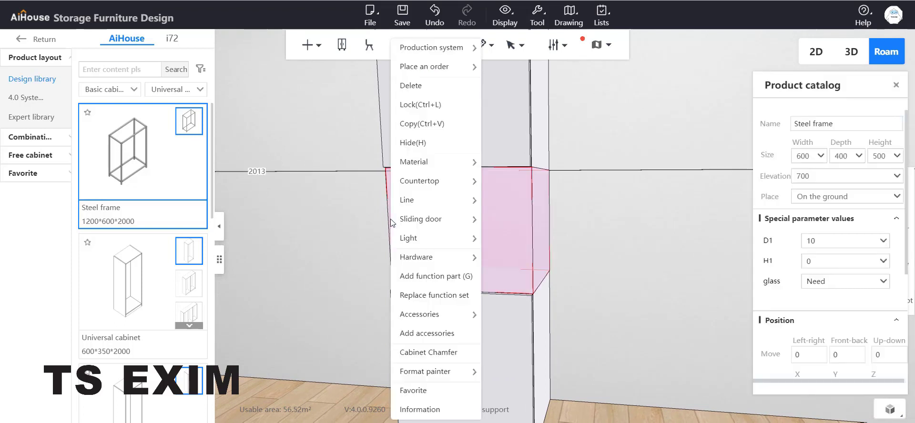
click(431, 279)
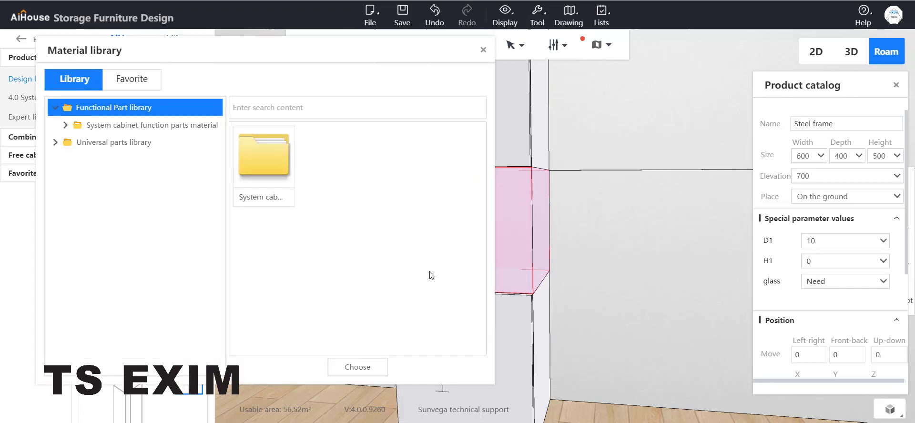
double_click(271, 167)
click(125, 142)
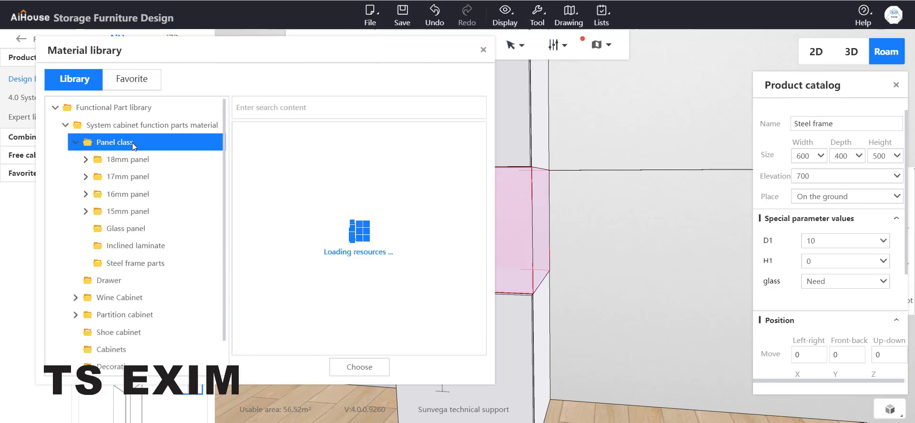
click(164, 259)
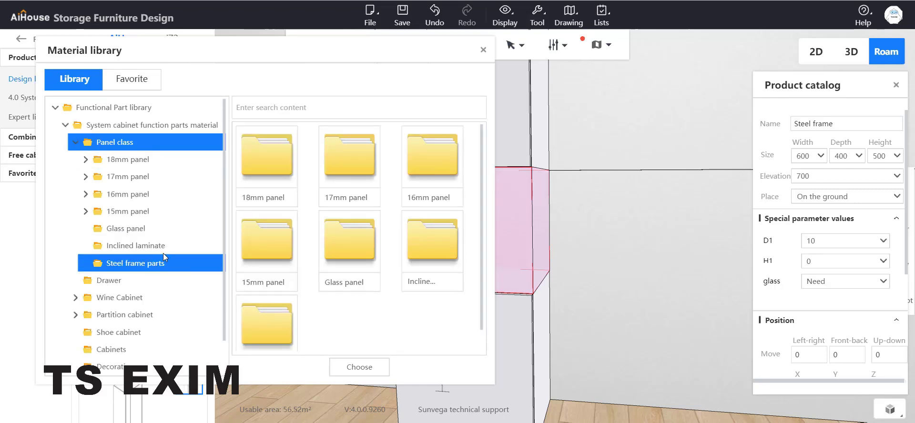
click(171, 228)
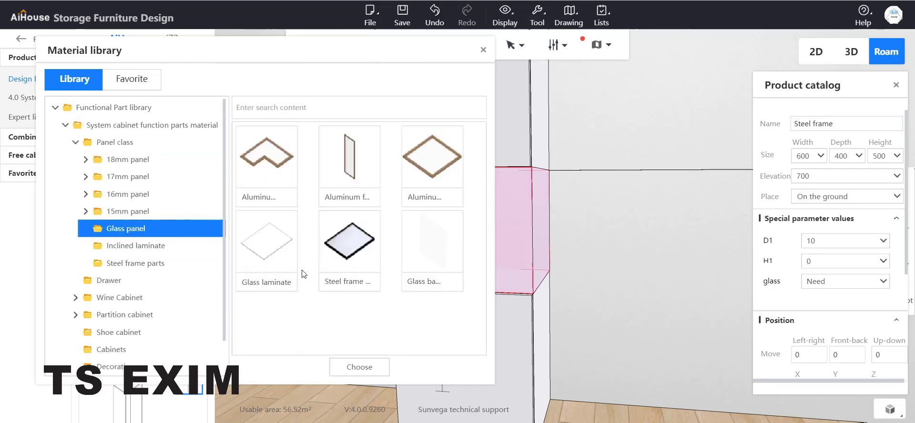
double_click(427, 248)
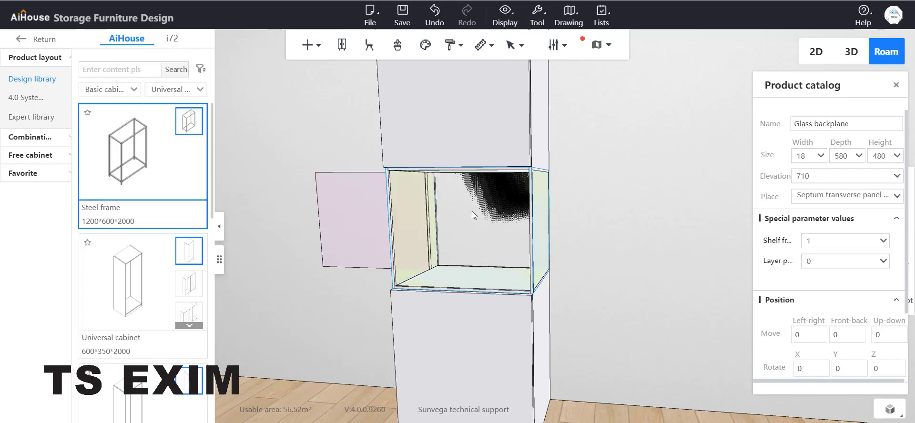
click(476, 224)
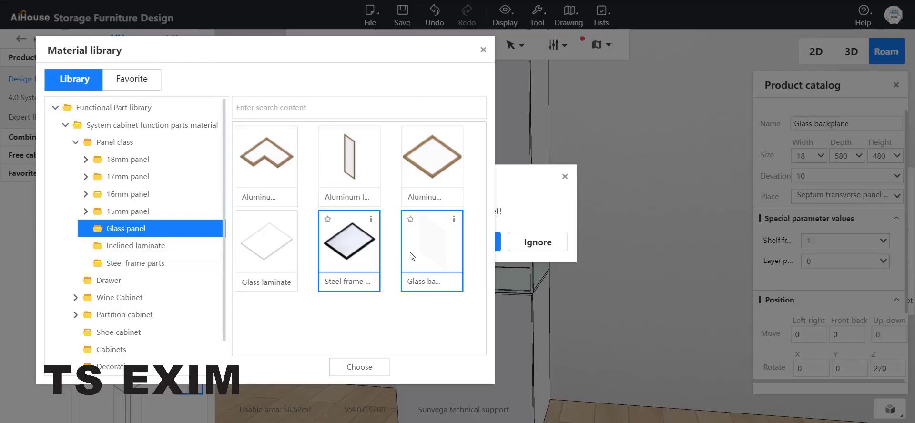
- Add a second Glass backplane to the steel frame and close the material library
double_click(435, 253)
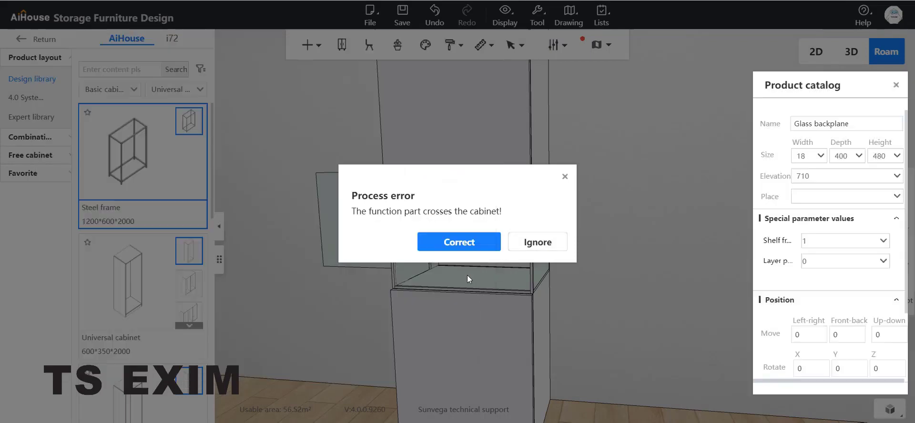
click(467, 275)
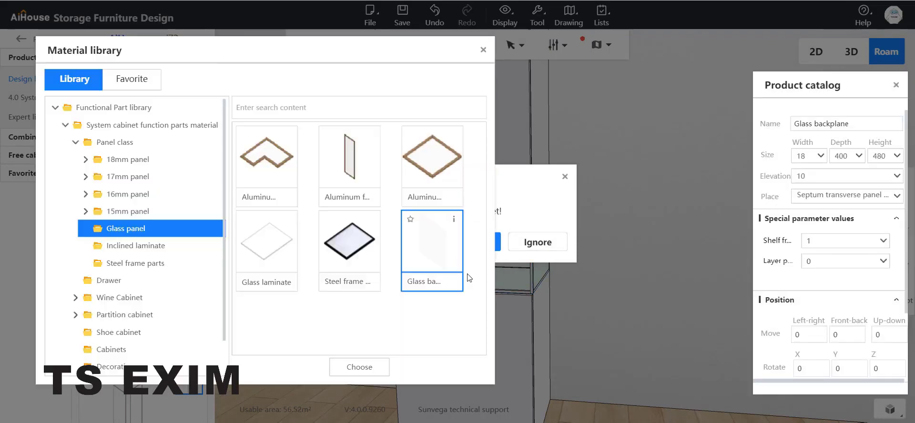
click(483, 50)
click(565, 176)
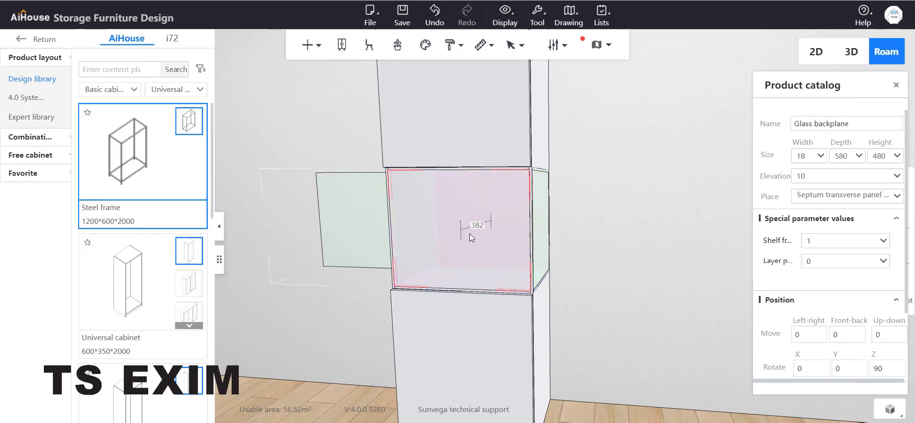
- Move the glass backplane in the opening to the back of the steel frame by editing its distance dimension
click(478, 225)
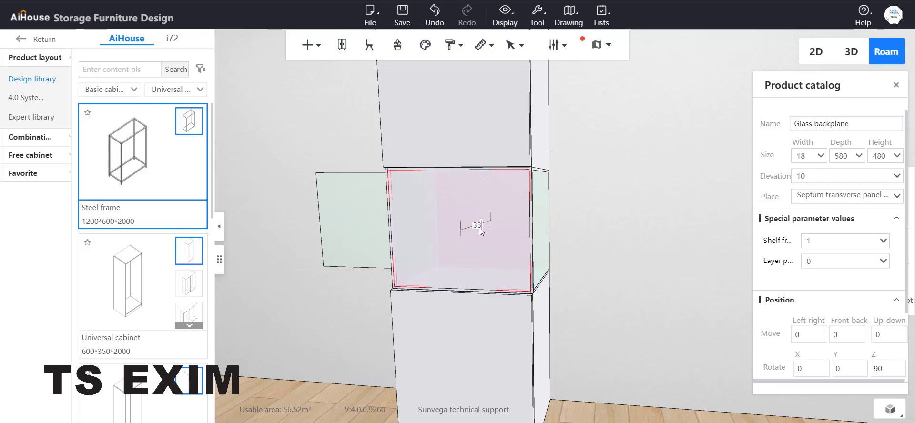
key(Return)
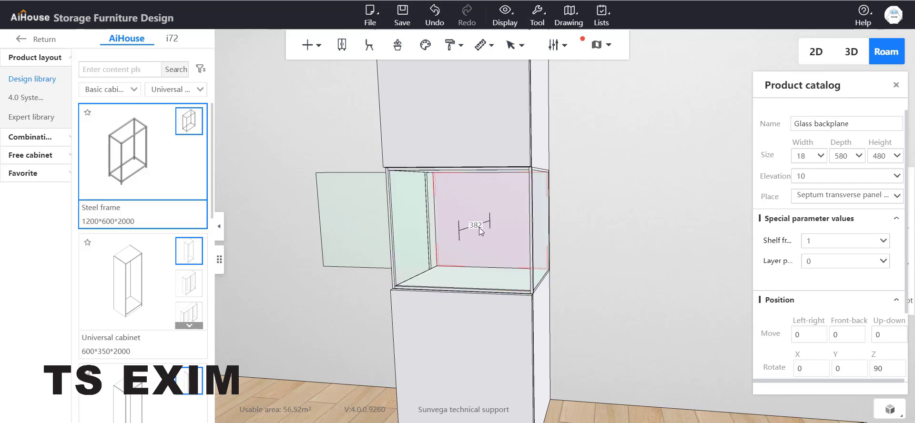
scroll(573, 251, up, 3)
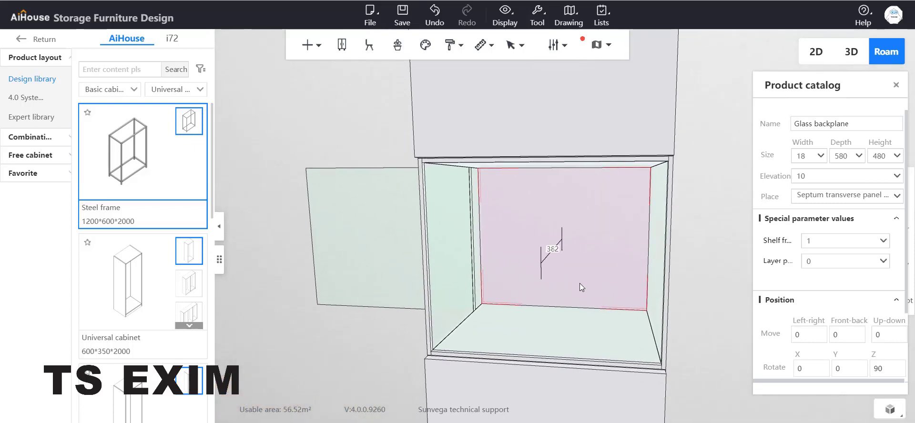
scroll(355, 338, down, 3)
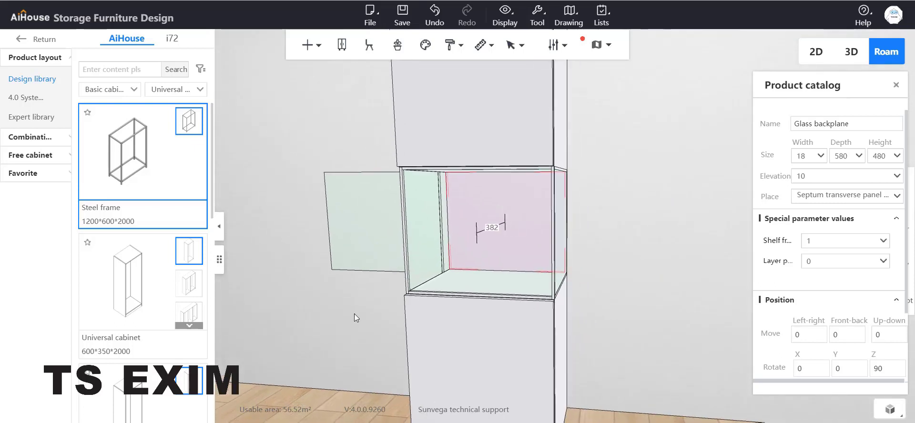
- Move the stray glass panel beside the tower onto the steel frame's front opening
click(353, 234)
drag(367, 218, 554, 301)
click(553, 297)
click(659, 274)
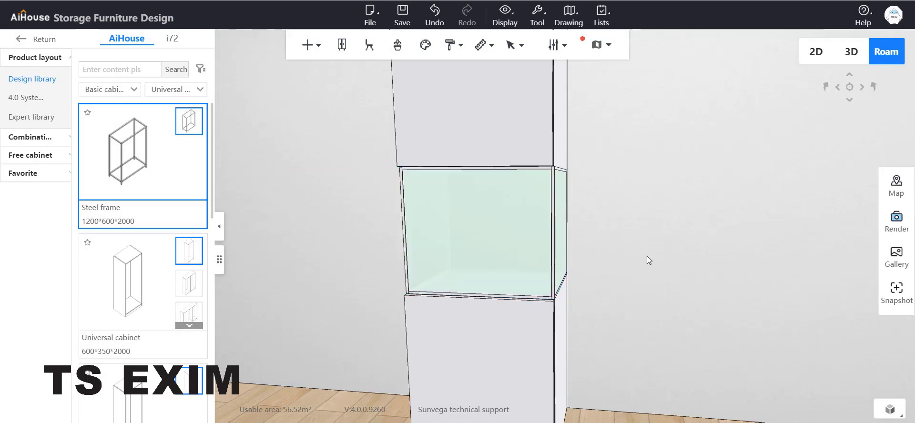
- Delete the Glass backplane covering the steel frame's front opening
scroll(637, 261, down, 5)
drag(637, 261, 426, 327)
drag(744, 356, 698, 347)
scroll(660, 290, down, 5)
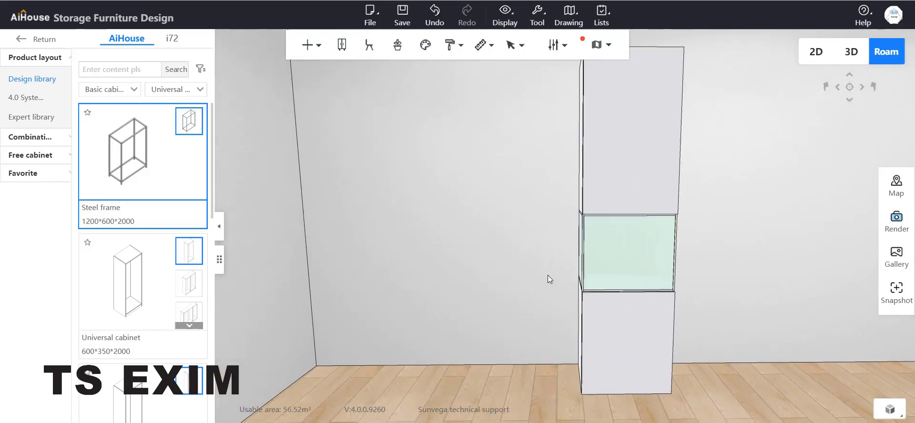
drag(547, 276, 575, 284)
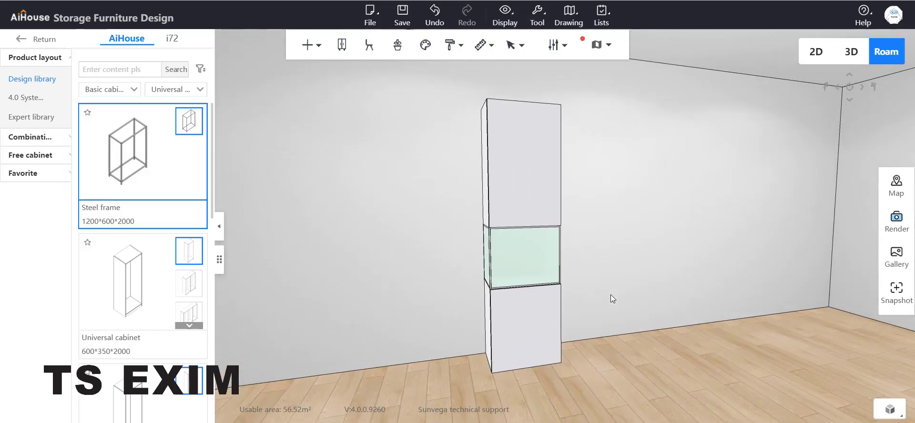
click(538, 247)
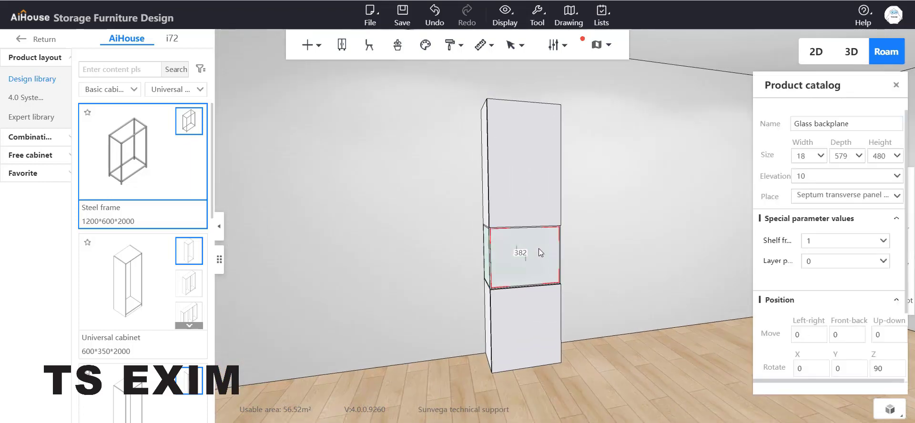
click(406, 349)
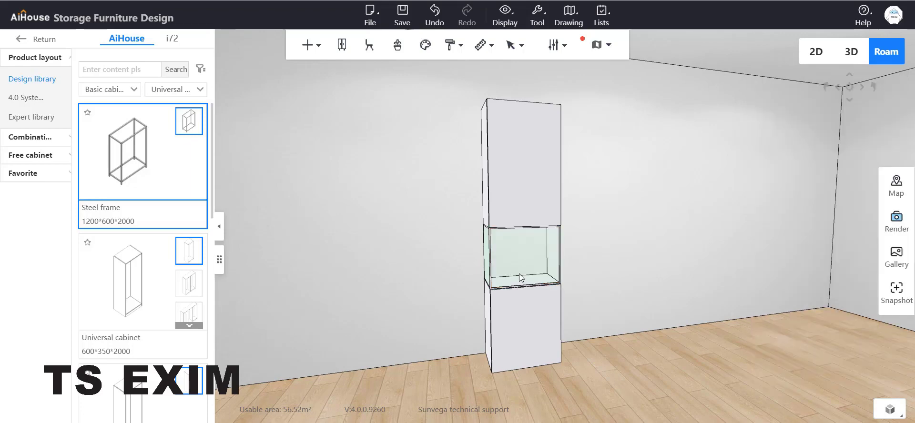
- Leave the storage furniture editor and show the Statue category of Decorative accents in the public library
click(53, 42)
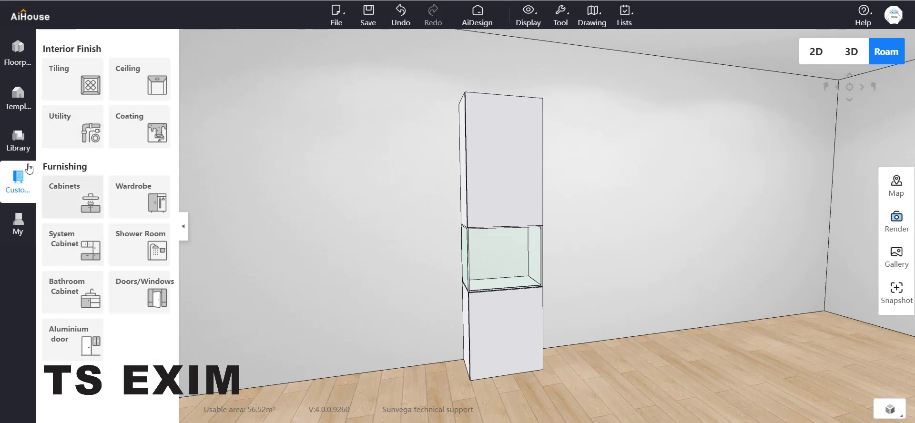
click(19, 139)
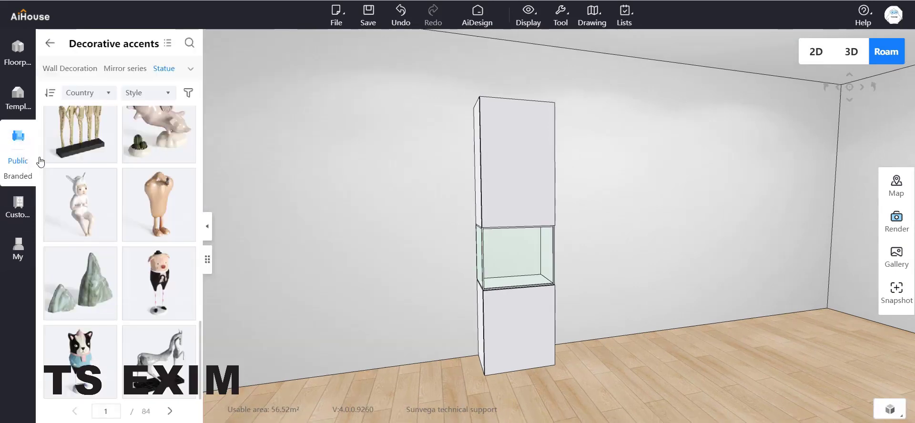
click(50, 43)
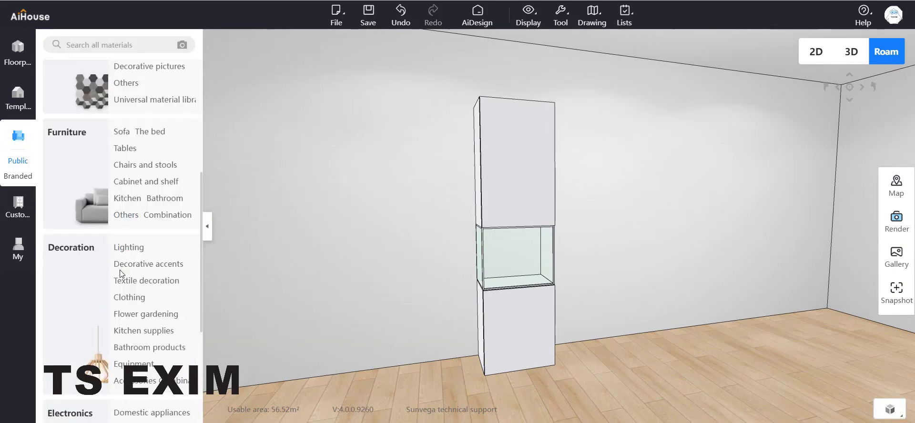
click(169, 269)
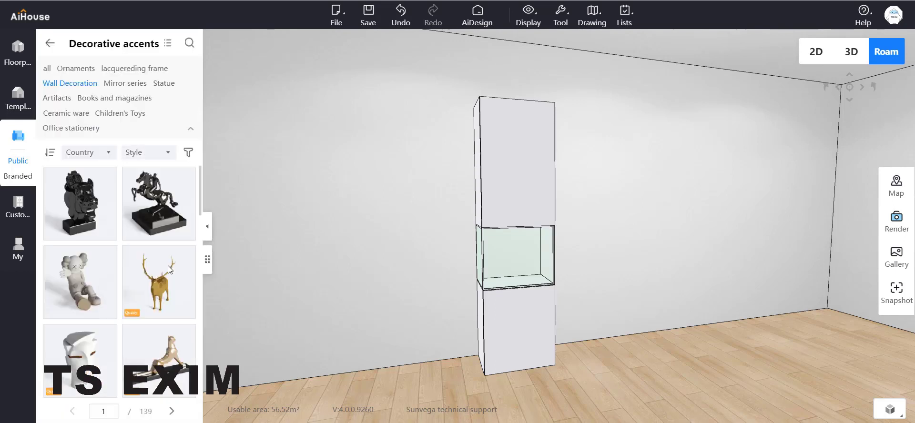
click(87, 72)
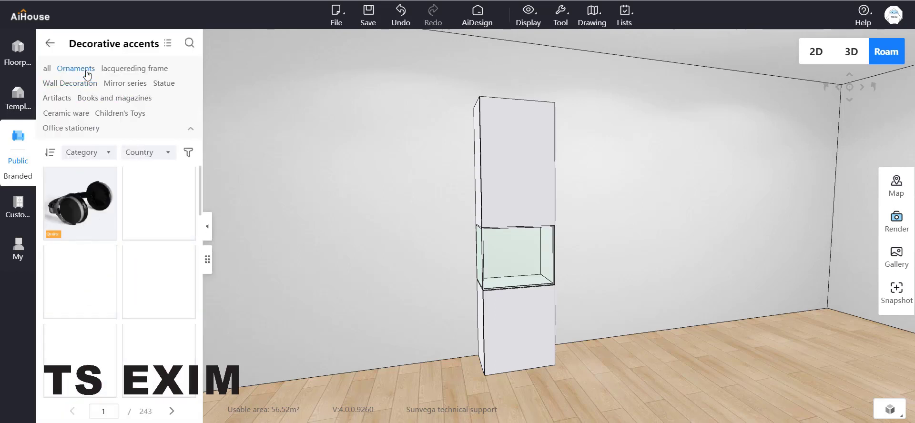
click(170, 89)
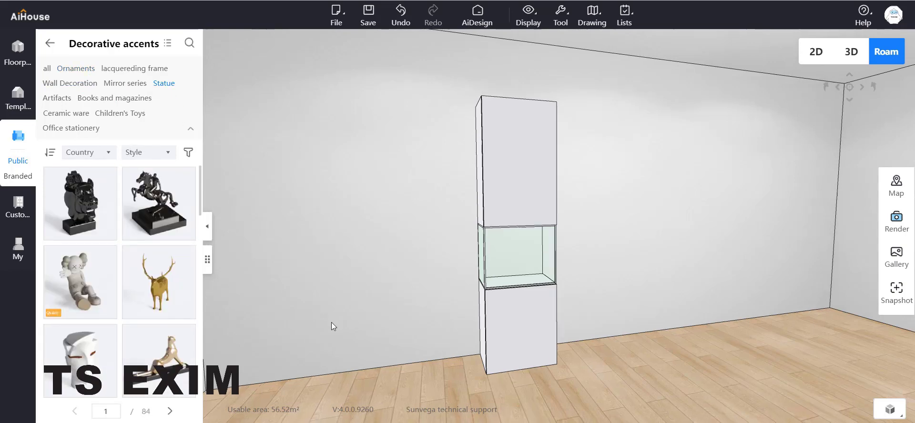
- Place the golden abstract seated-figure statue inside the glazed steel frame between the two cabinets
drag(332, 323, 276, 337)
scroll(135, 306, down, 11)
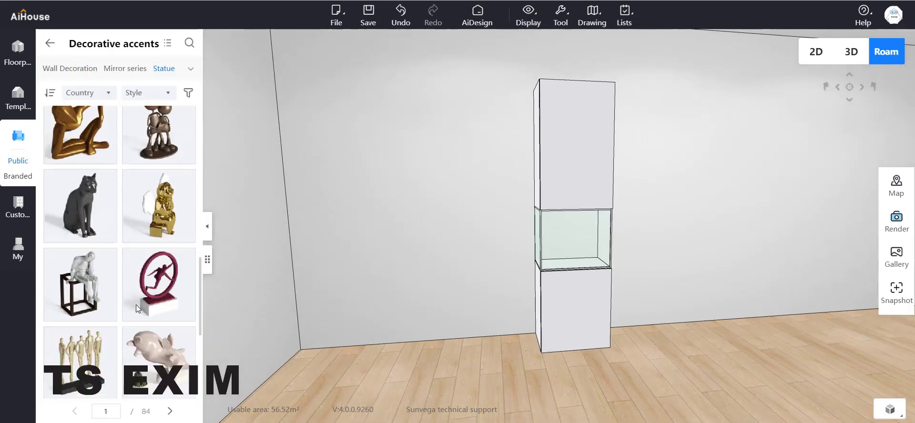
scroll(135, 304, down, 5)
scroll(73, 349, up, 10)
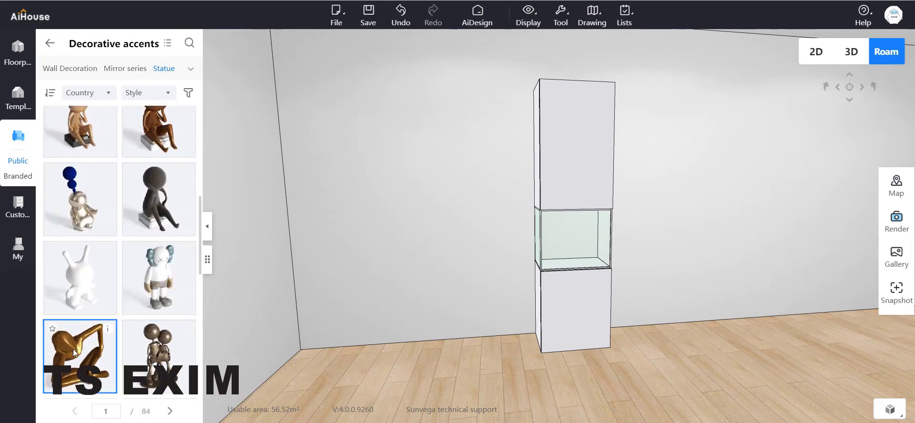
drag(73, 348, 573, 238)
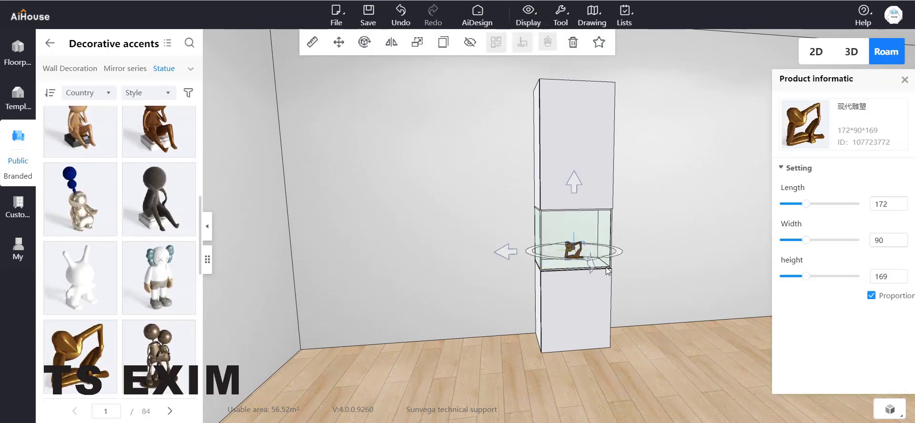
- Enlarge the statue proportionally to length 401, width 210 and height 393, and reposition it inside the glazed frame
drag(807, 276, 849, 281)
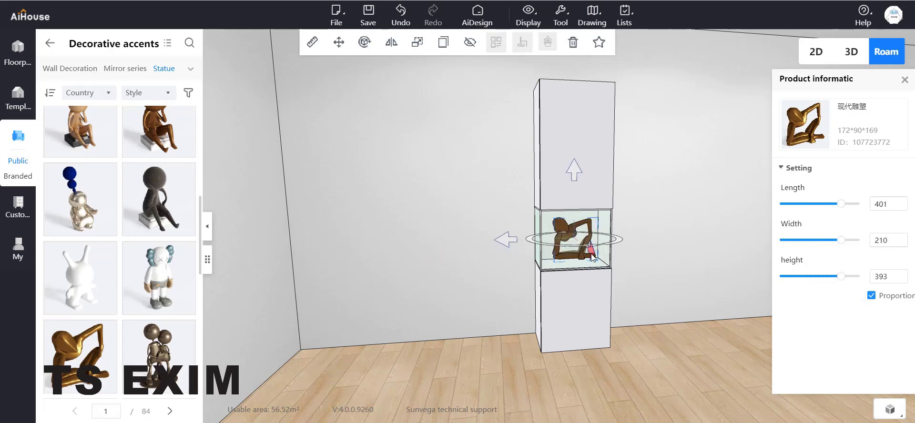
drag(591, 252, 597, 260)
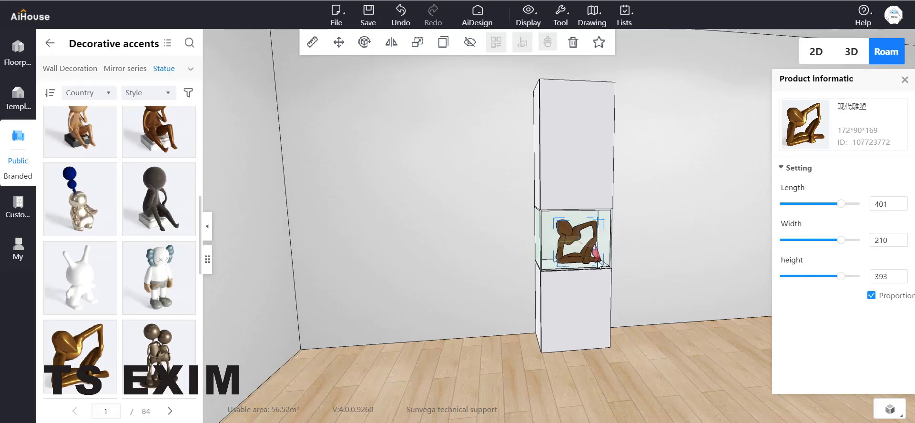
mouse_move(510, 247)
mouse_down()
mouse_move(503, 247)
mouse_move(511, 246)
mouse_up()
click(493, 294)
key(d)
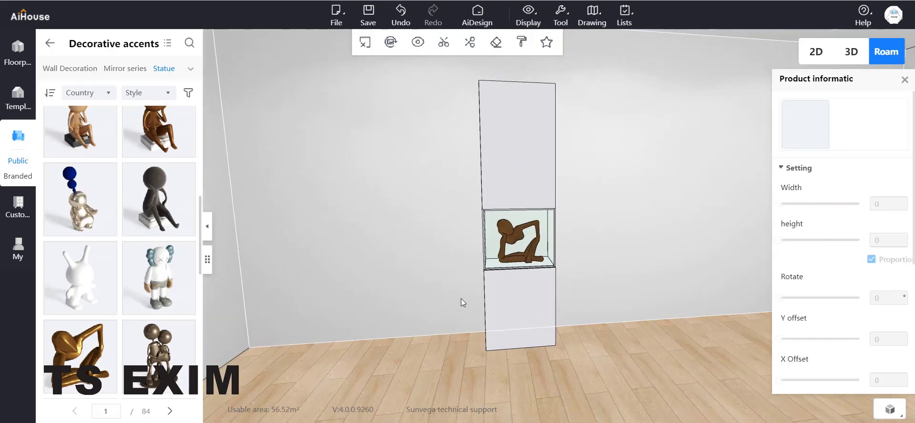
drag(611, 307, 601, 298)
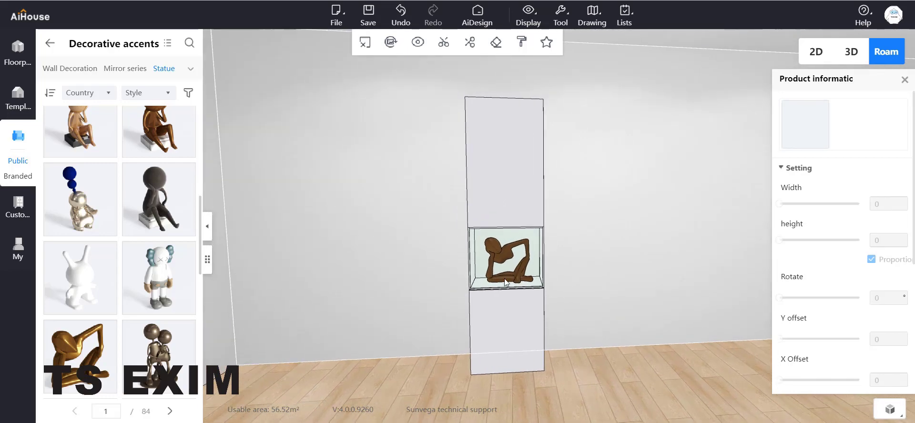
- Open the upper cabinet in the storage furniture editor and redisplay hidden objects through Object Management, including the frame's front glass
click(496, 184)
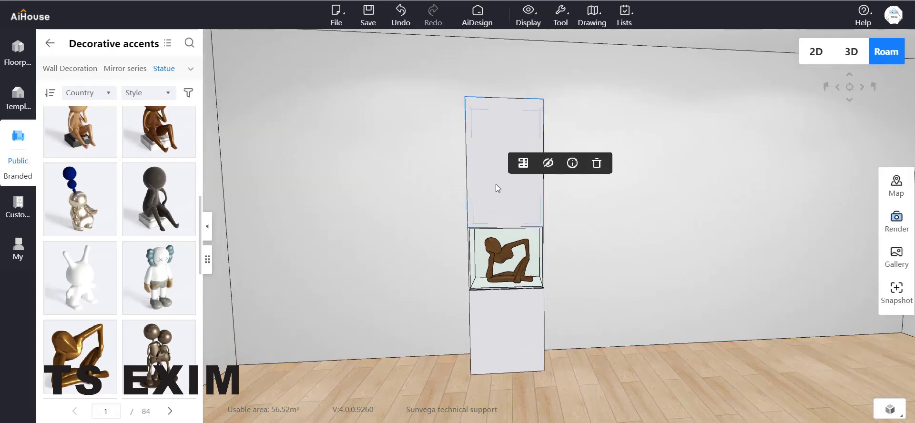
click(522, 164)
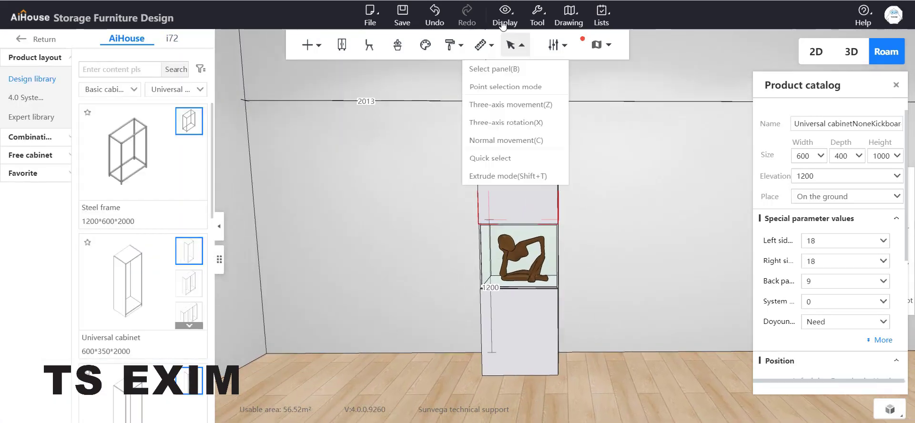
mouse_move(502, 24)
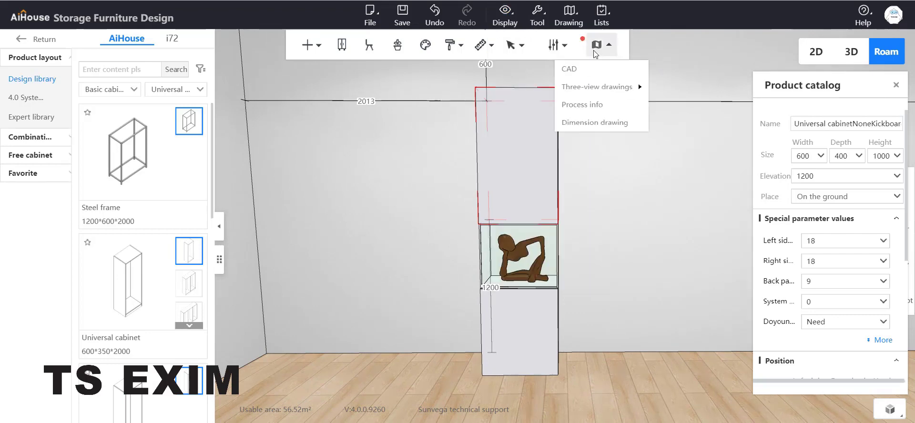
click(542, 44)
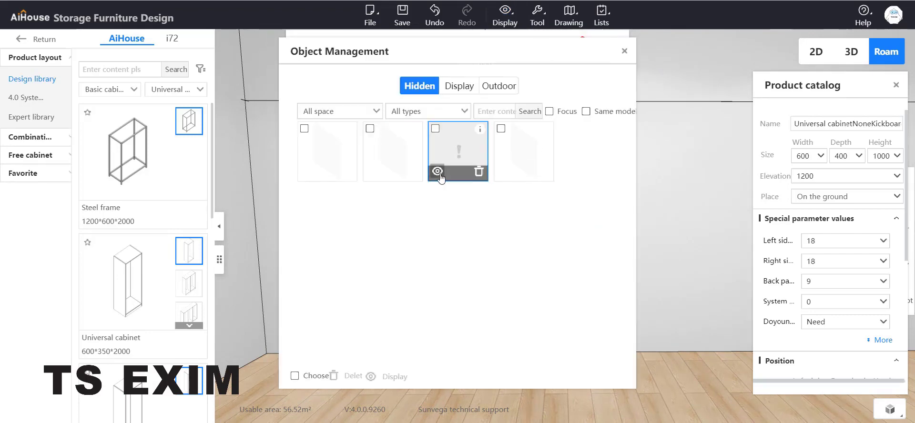
click(437, 171)
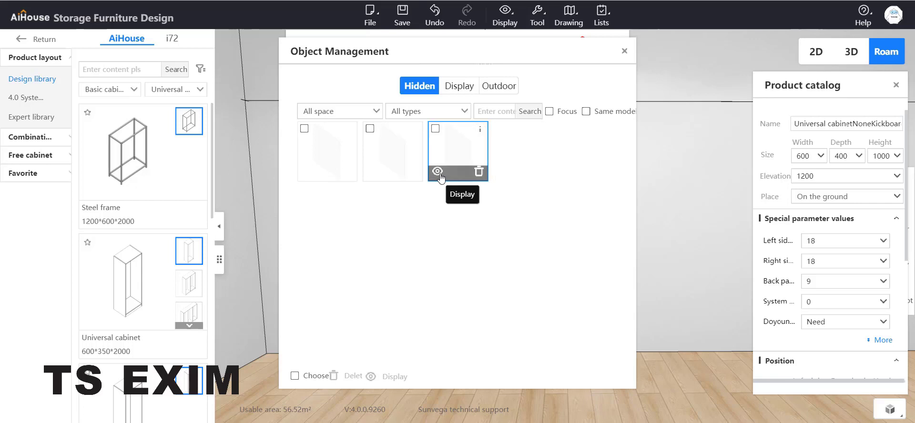
click(624, 51)
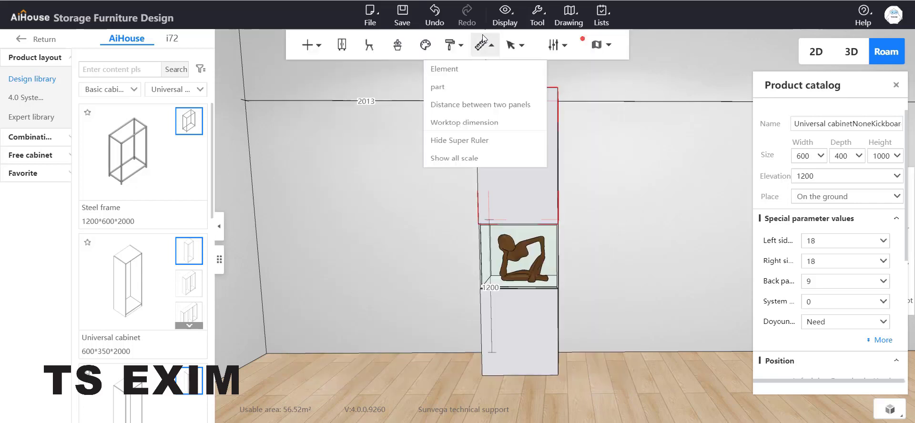
mouse_move(504, 19)
click(509, 47)
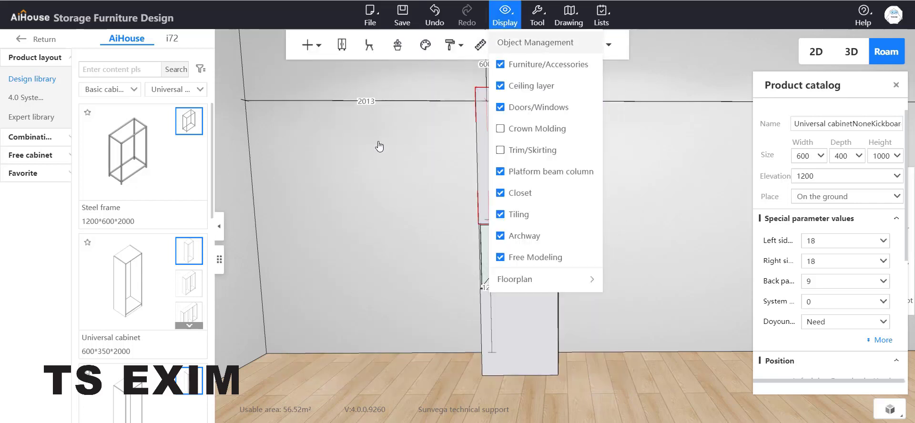
click(307, 172)
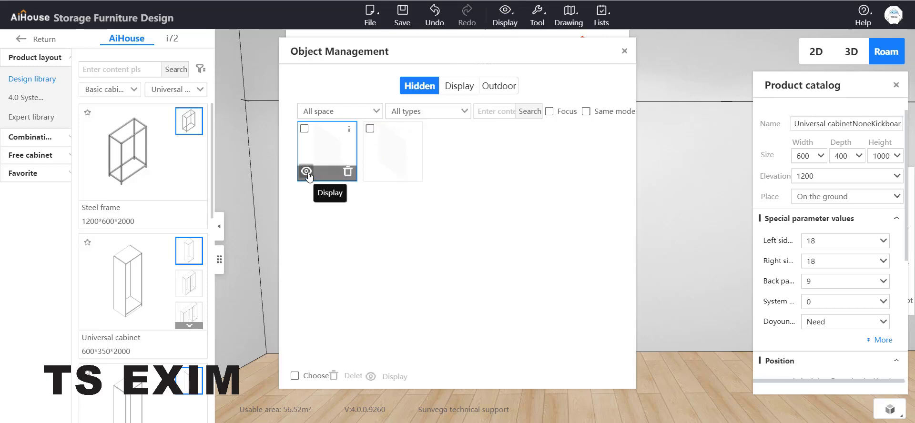
click(625, 51)
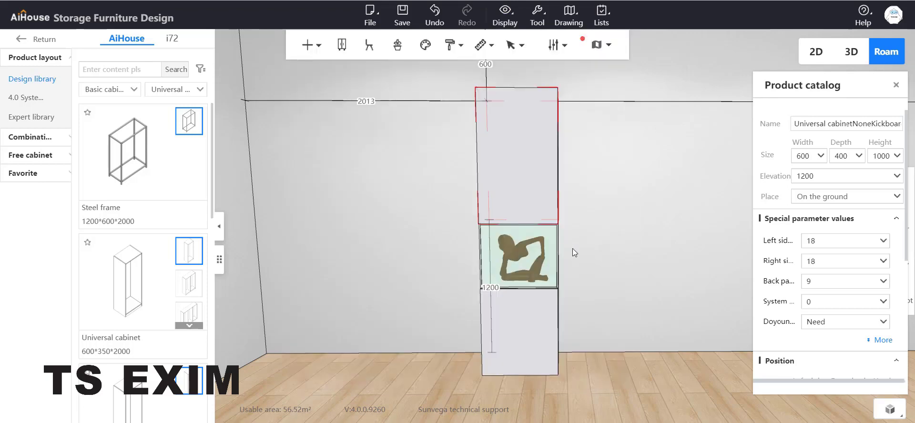
- Select the two cabinets, the glazed frame and the statue together and group them into one combination
scroll(568, 268, up, 3)
drag(567, 268, 428, 265)
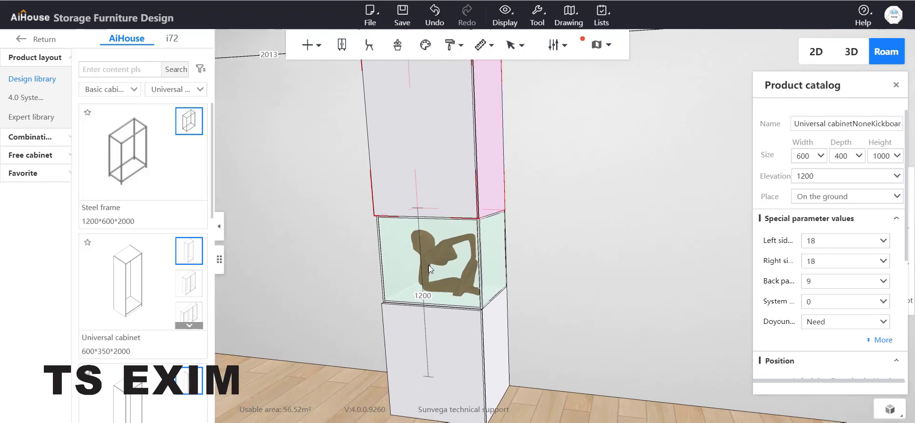
click(552, 275)
scroll(551, 276, down, 5)
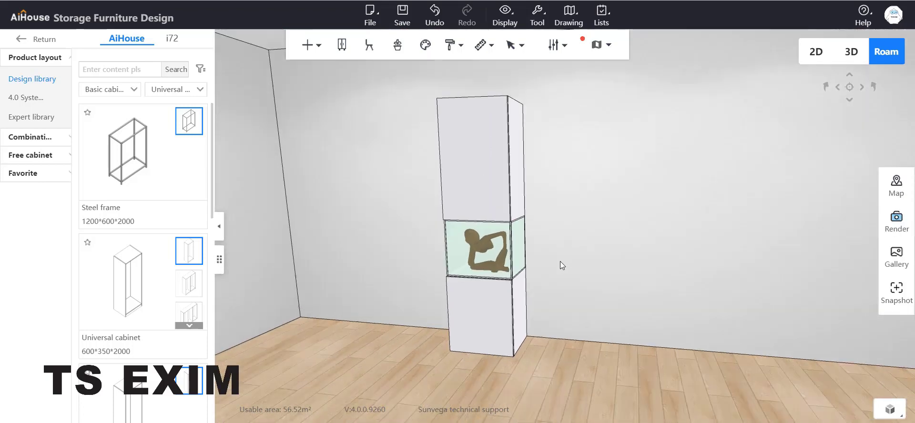
scroll(560, 261, down, 3)
drag(441, 113, 562, 345)
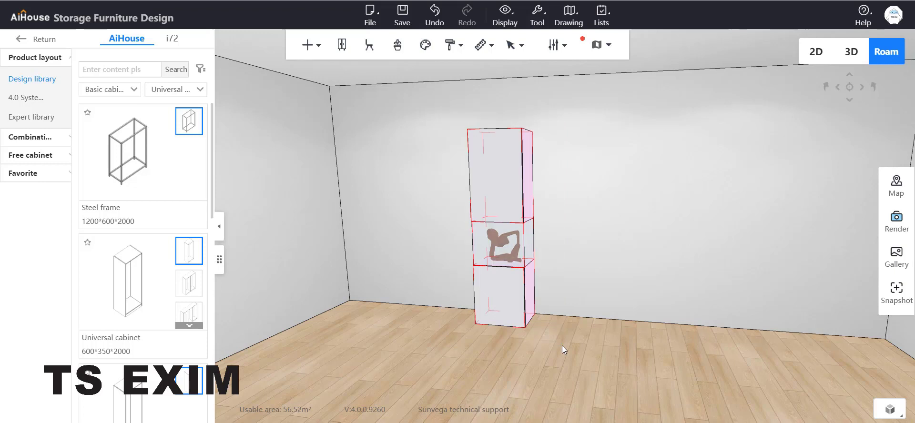
click(509, 203)
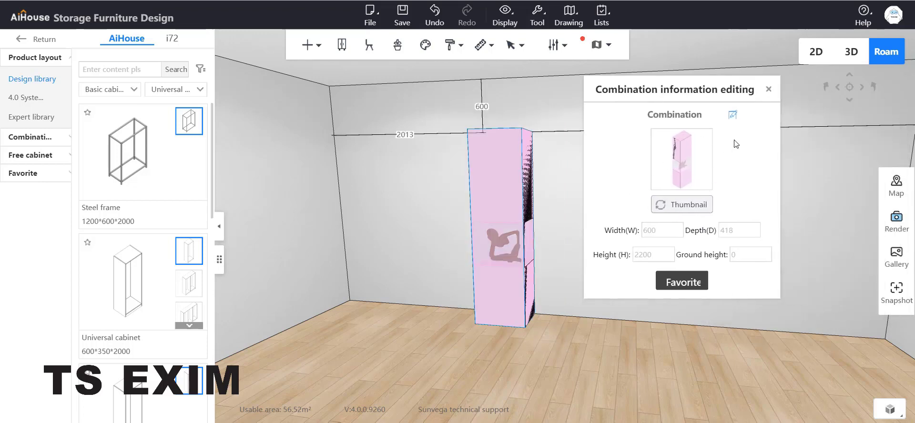
- Save the tower combination under its default name Combination in the unnamed category of the favorites collection
click(733, 115)
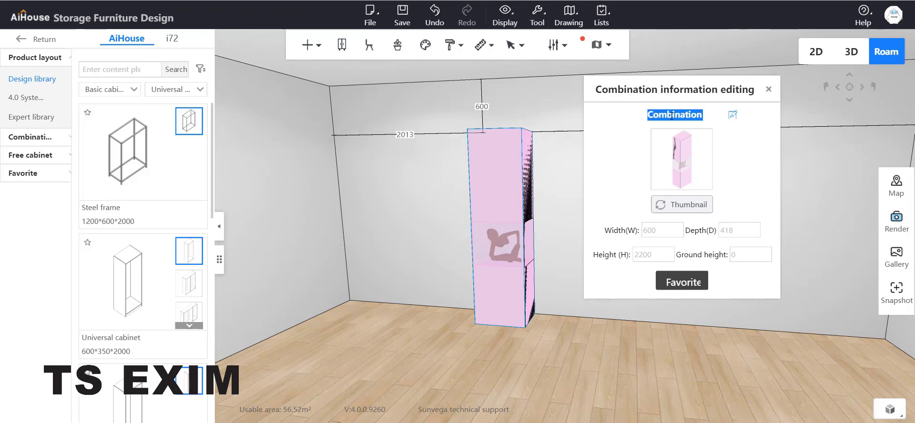
click(734, 184)
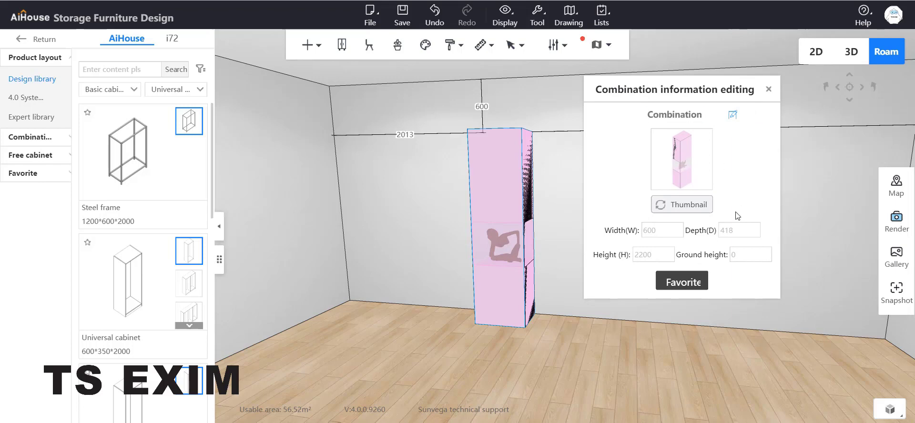
click(683, 282)
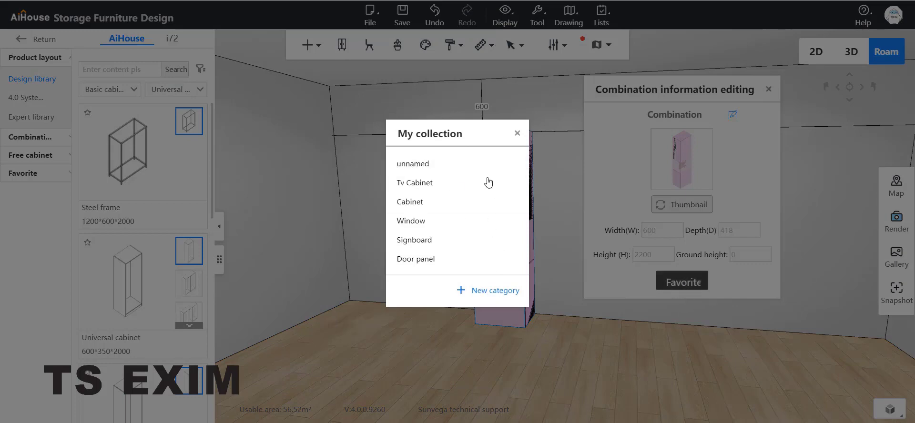
click(459, 166)
click(459, 167)
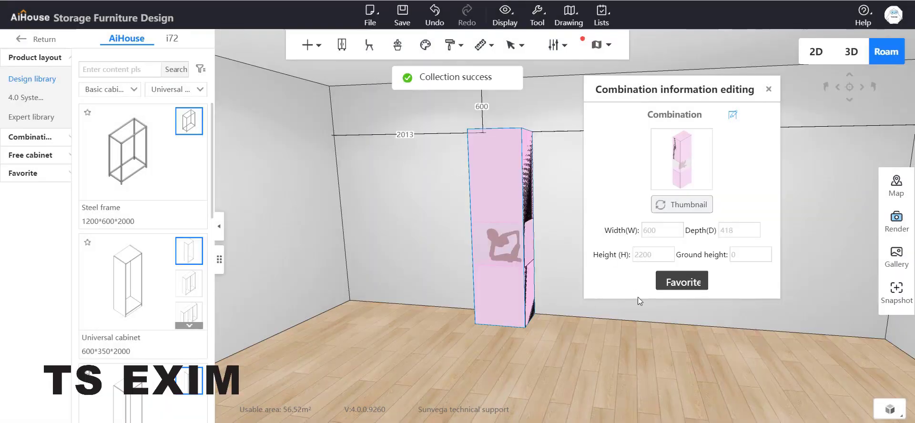
click(767, 90)
- Place the saved tower combination from the unnamed favorites against the wall beside the original tower
click(27, 174)
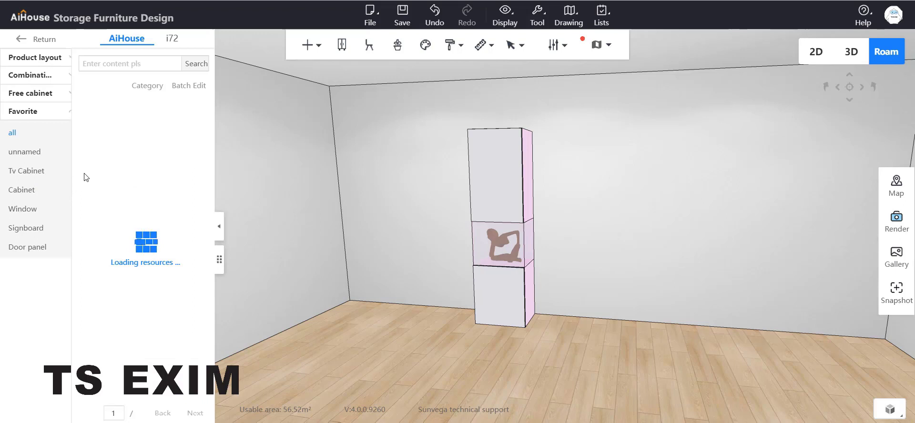
click(24, 152)
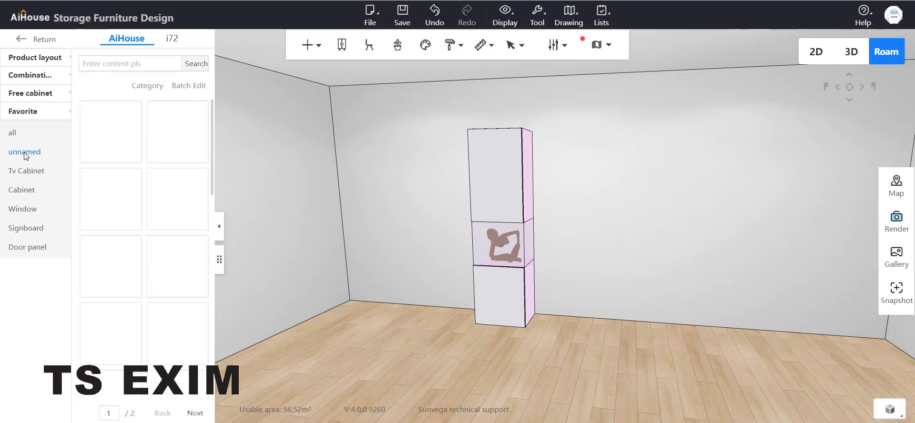
click(25, 153)
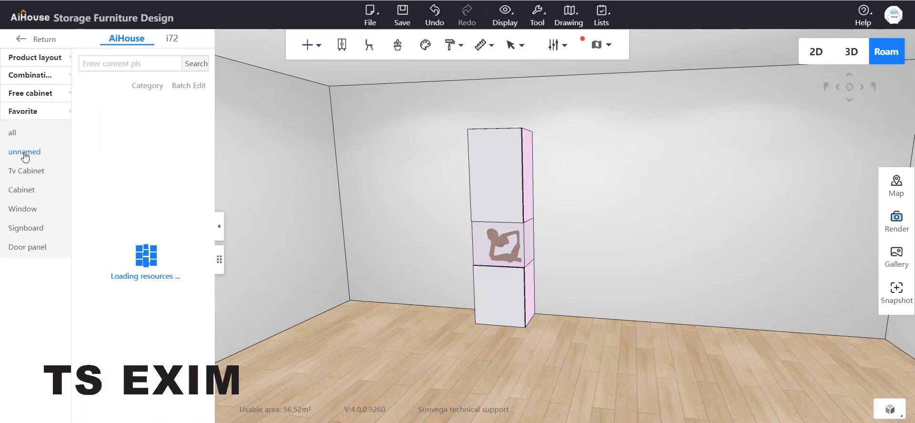
drag(330, 291, 391, 305)
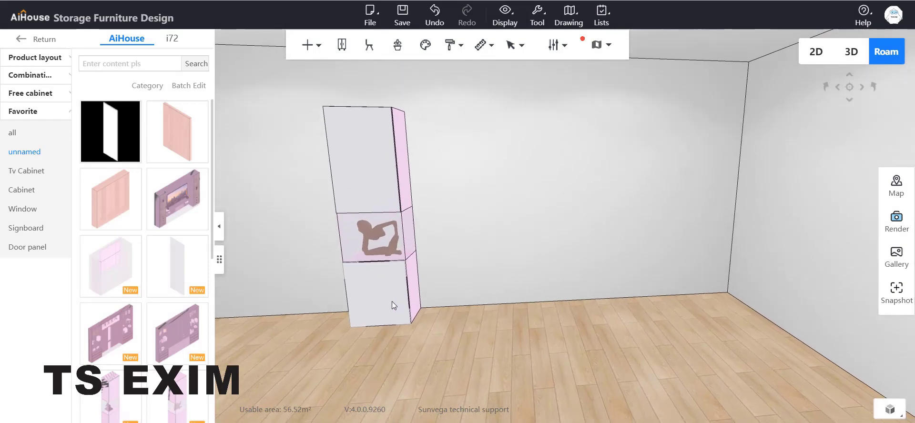
scroll(212, 221, down, 1)
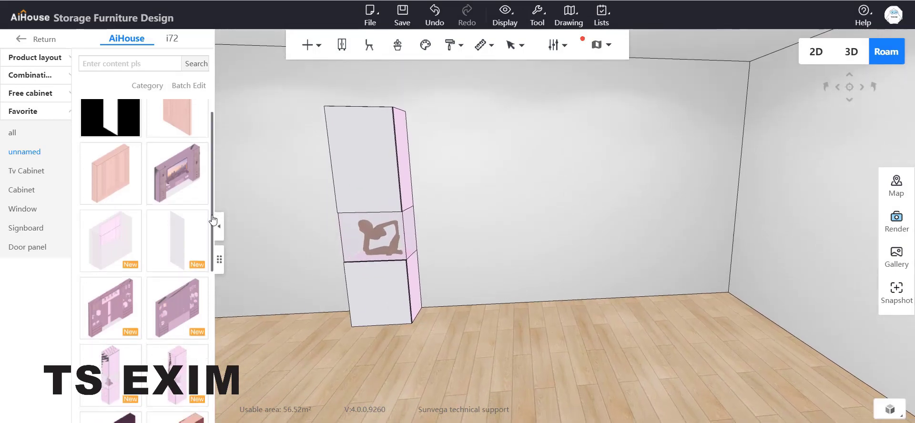
scroll(213, 220, down, 4)
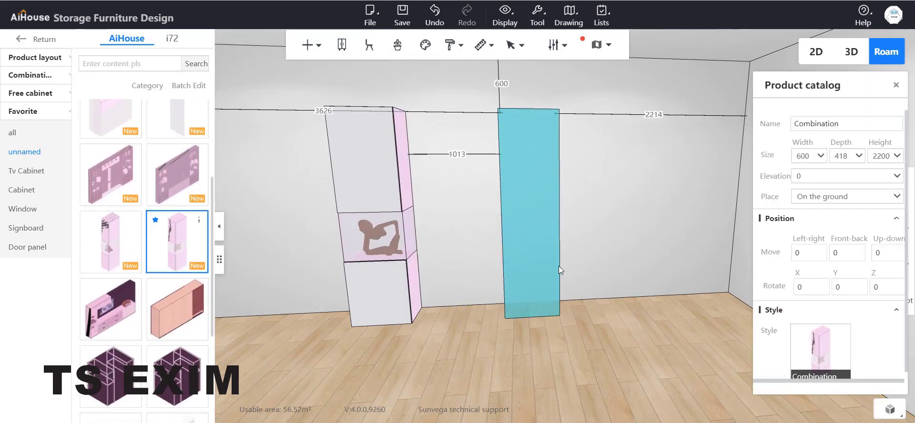
click(519, 261)
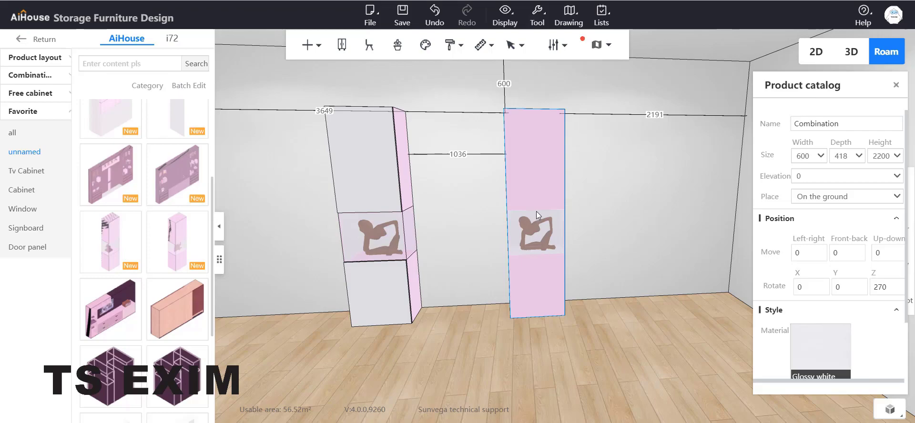
- Ungroup the placed tower copy and remove the Glass backplane covering its statue compartment
key(ctrl+shift+g)
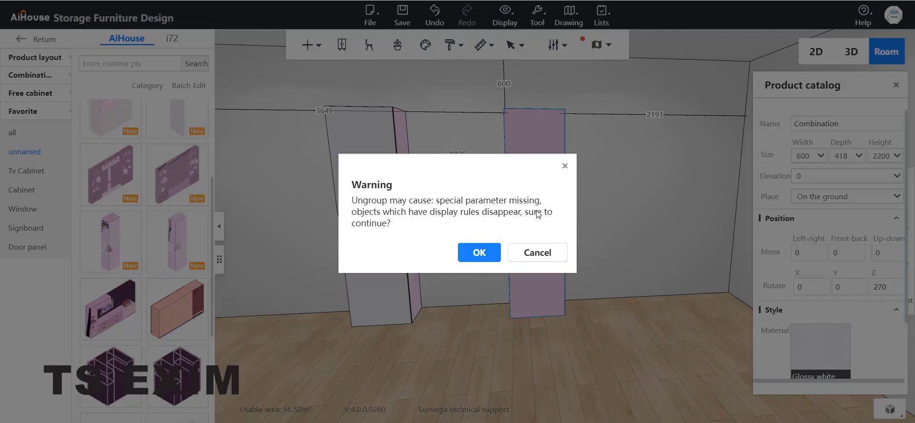
click(481, 253)
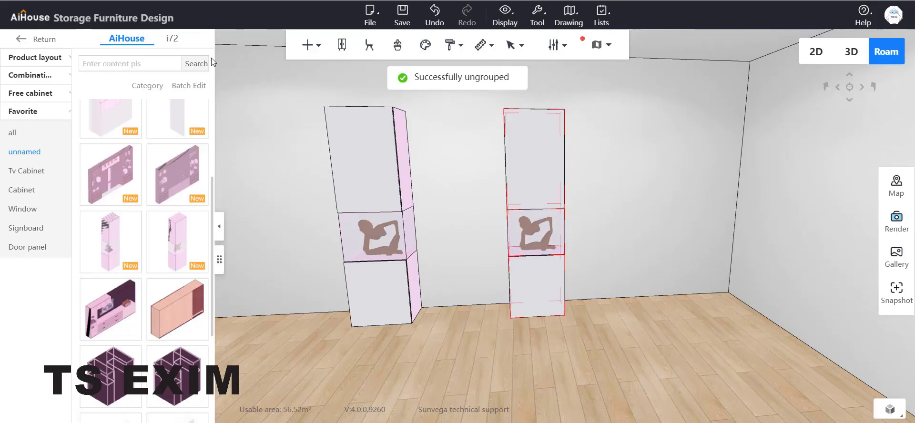
scroll(530, 285, up, 5)
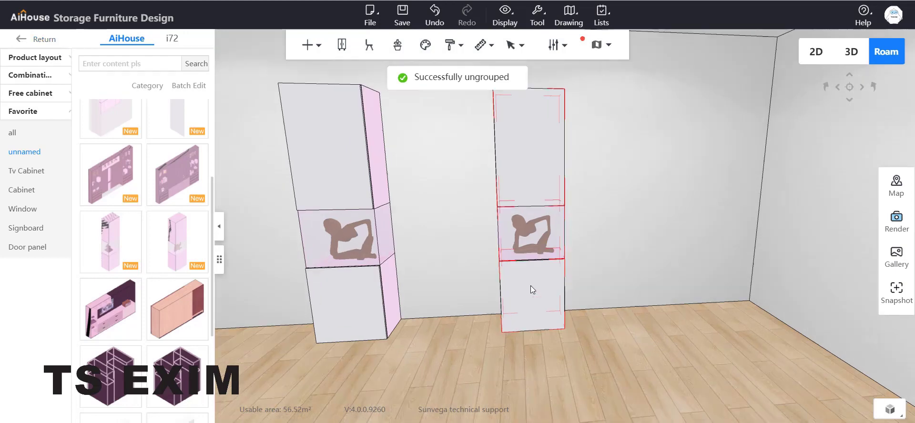
click(468, 203)
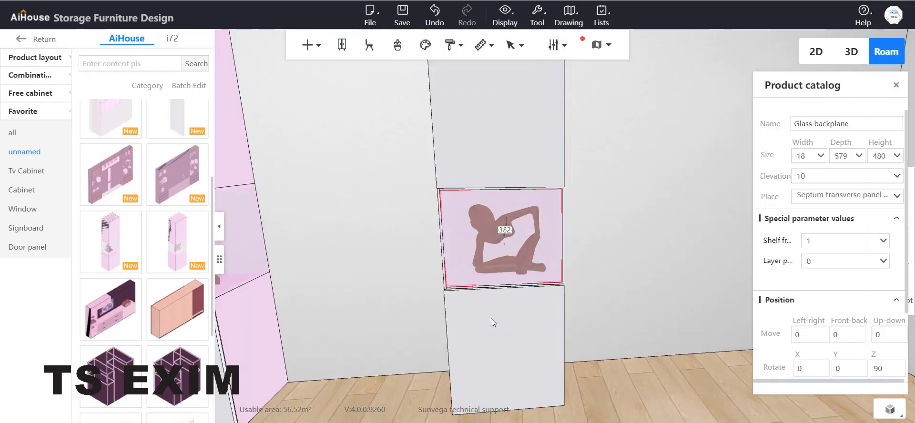
key(Escape)
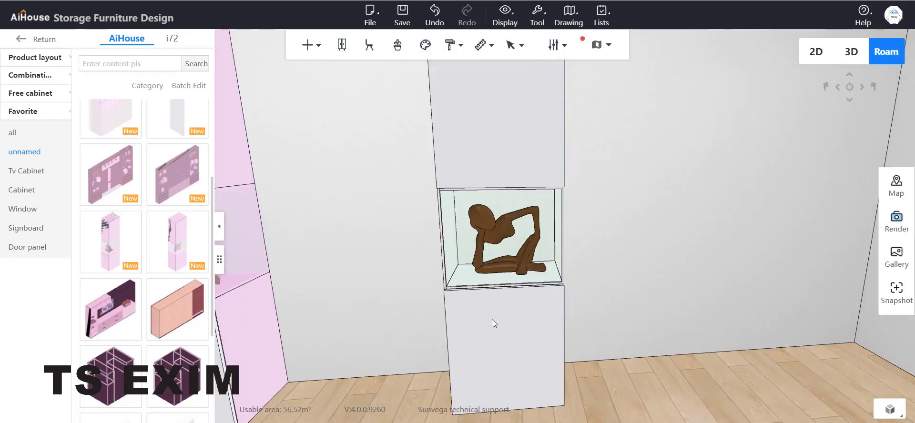
- Leave the storage furniture editor and replace the copied tower's seated-figure statue with the grey horse statue on a black base
click(27, 40)
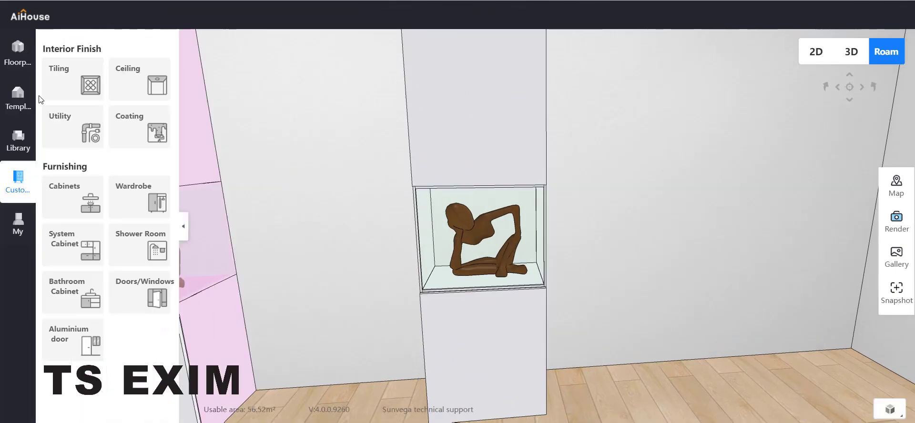
click(482, 236)
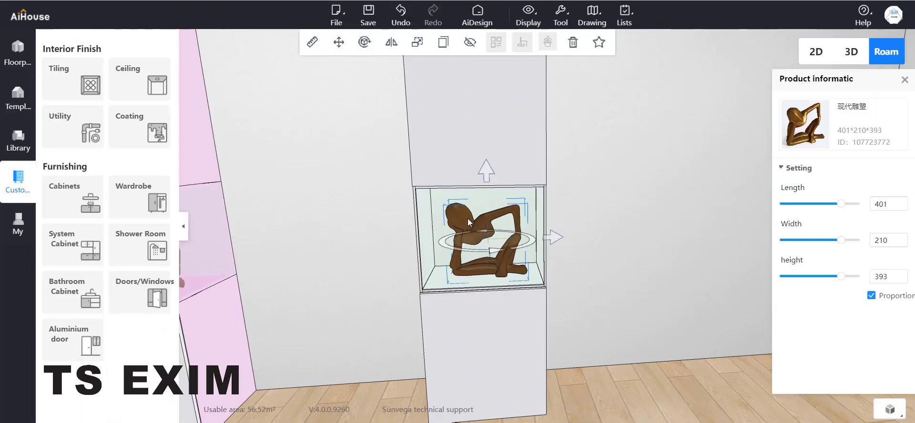
click(805, 124)
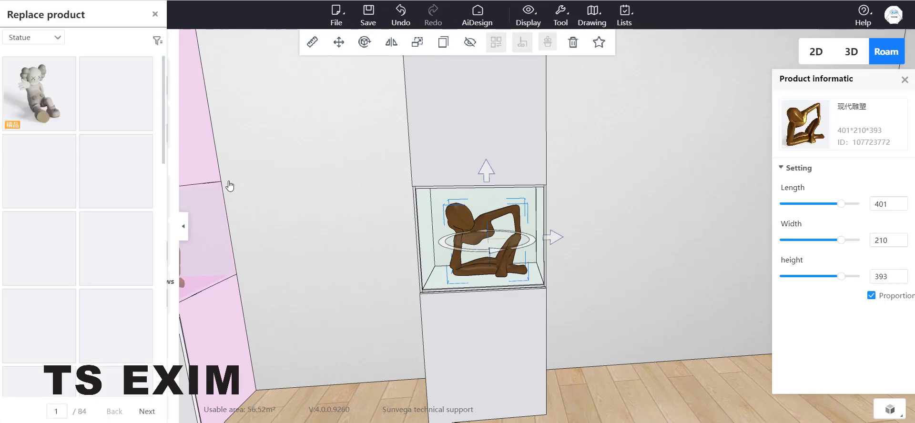
drag(164, 125, 163, 348)
click(127, 254)
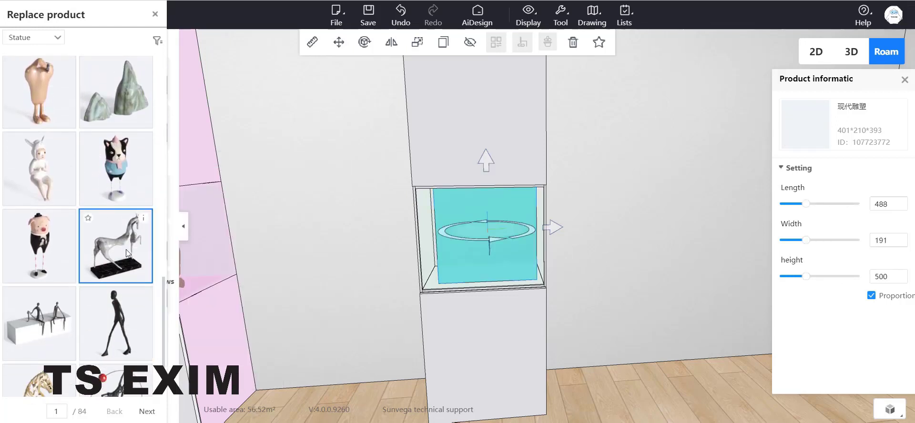
- Shift the horse statue slightly sideways within the copied tower's glazed frame and inspect its placement
drag(553, 228, 549, 228)
click(538, 374)
scroll(536, 373, up, 3)
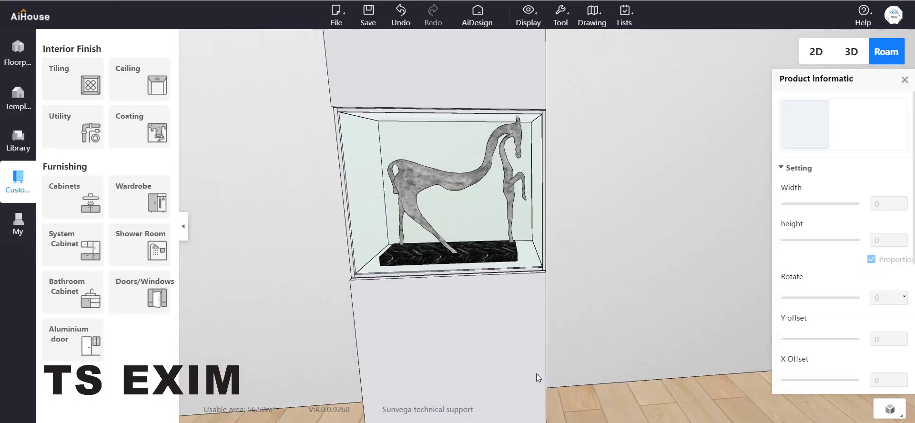
click(464, 179)
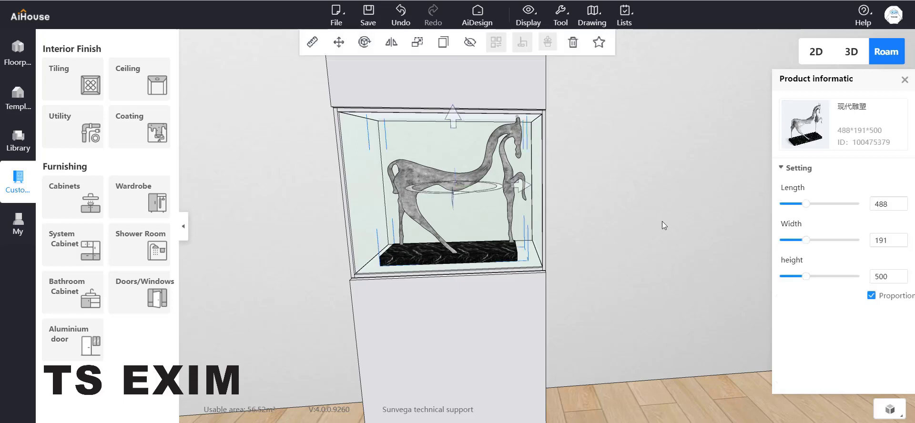
- Turn off proportional scaling for the horse statue and slightly reduce its height inside the copied tower's glazed frame
click(872, 296)
drag(809, 280, 807, 280)
click(554, 226)
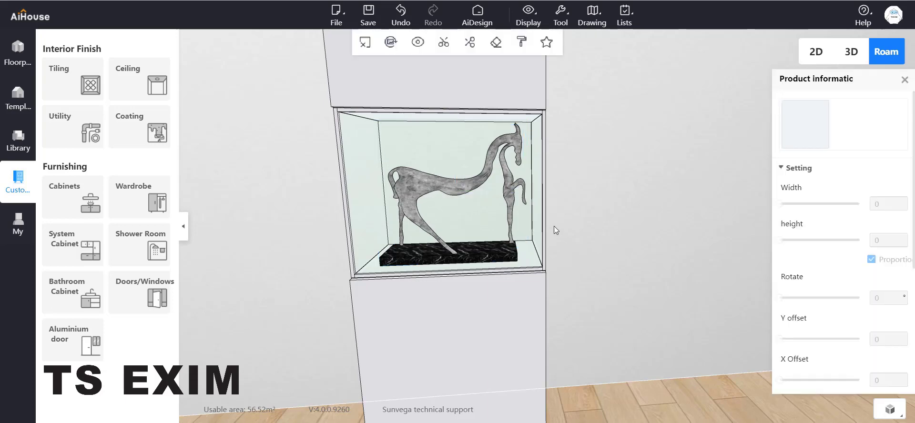
- Open the copied tower's upper cabinet for editing in the storage furniture editor
scroll(554, 226, down, 2)
key(a)
key(s)
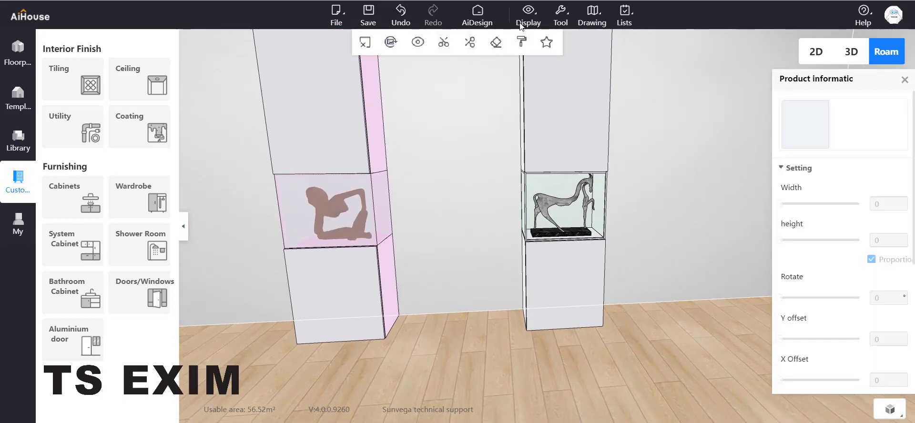
click(579, 128)
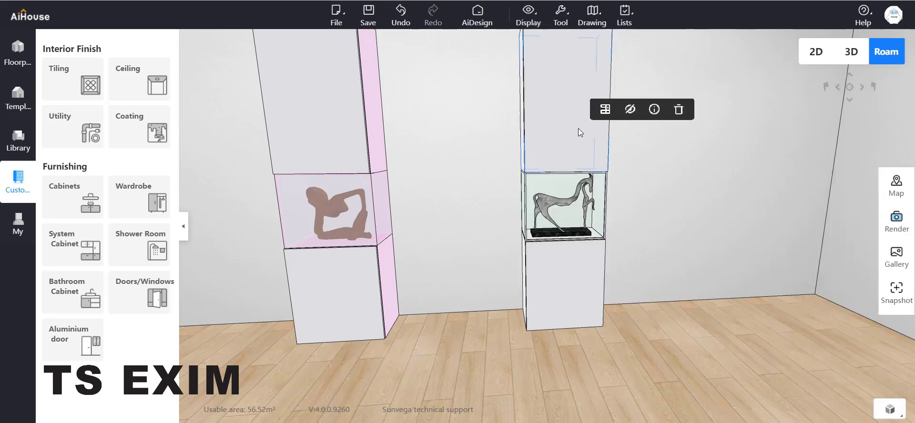
click(602, 113)
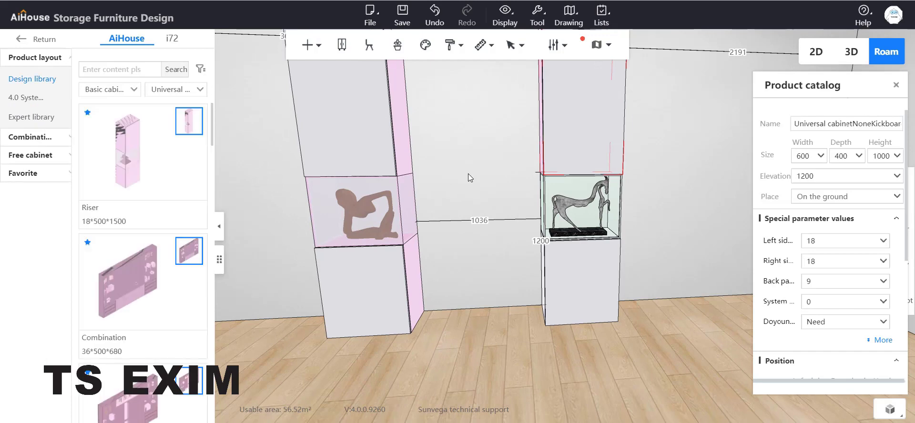
- Redisplay the hidden glass panel of the copied tower through Object Management and deselect the upper cabinet to view both towers
mouse_move(510, 26)
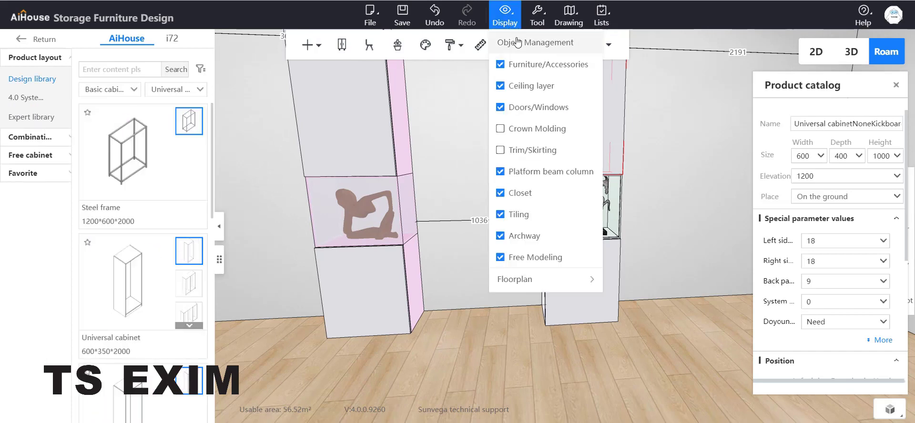
click(518, 42)
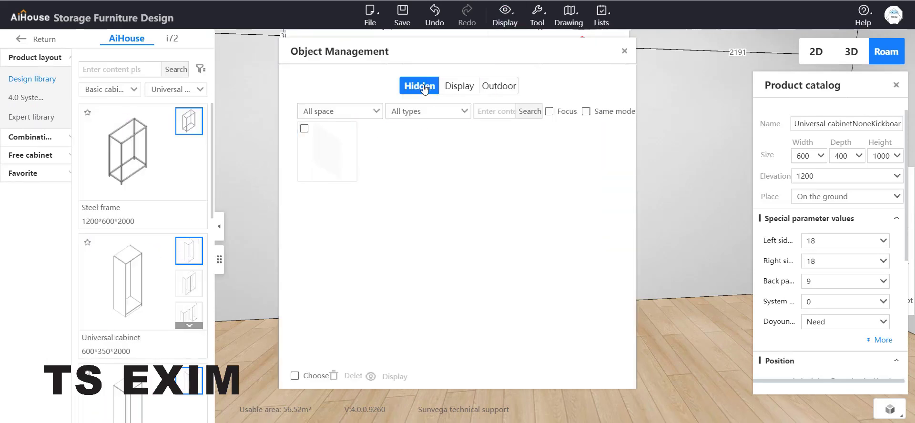
click(311, 175)
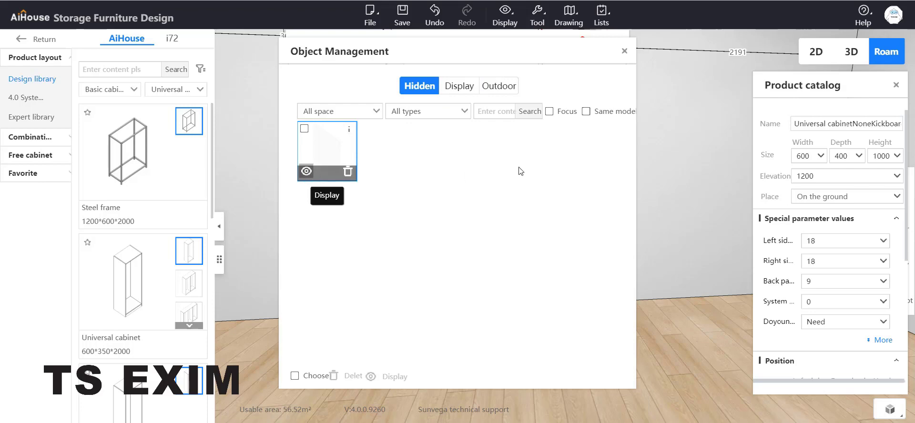
click(624, 51)
scroll(653, 211, down, 3)
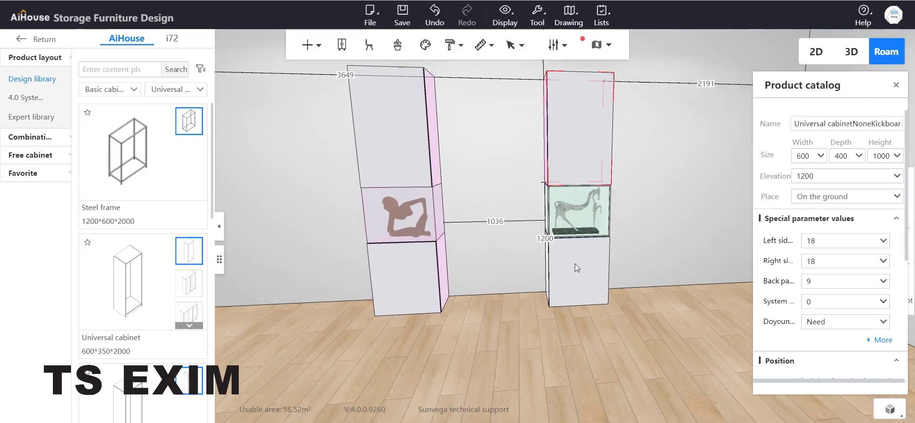
click(489, 177)
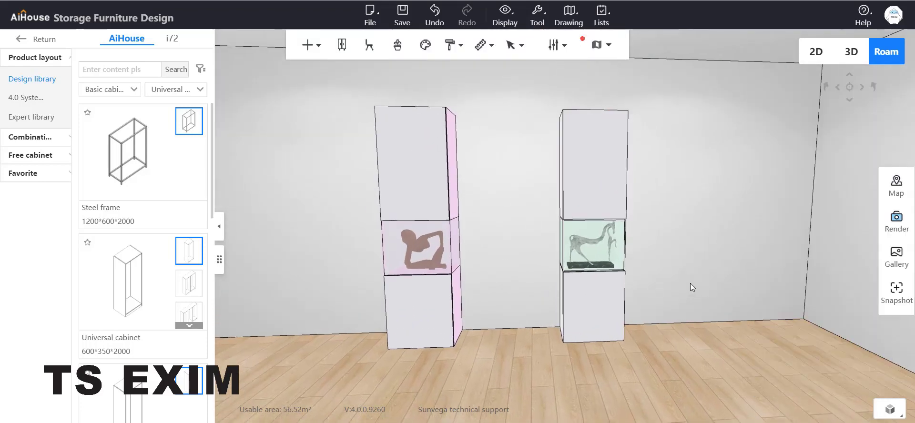
right_drag(687, 286, 707, 296)
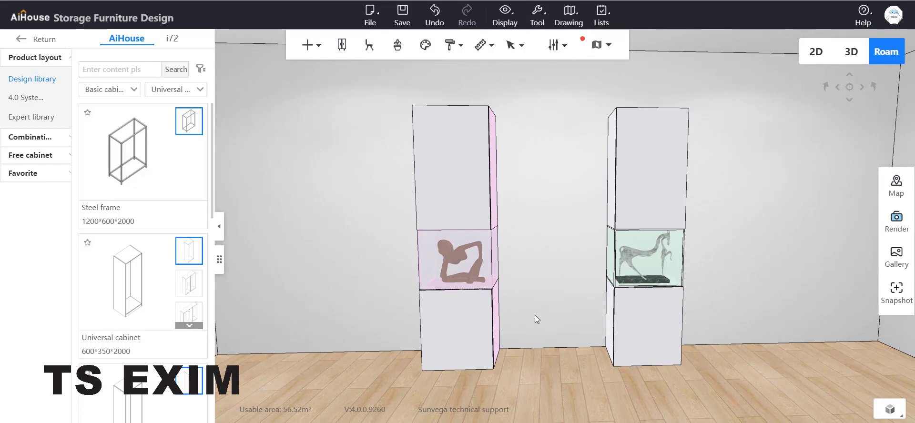